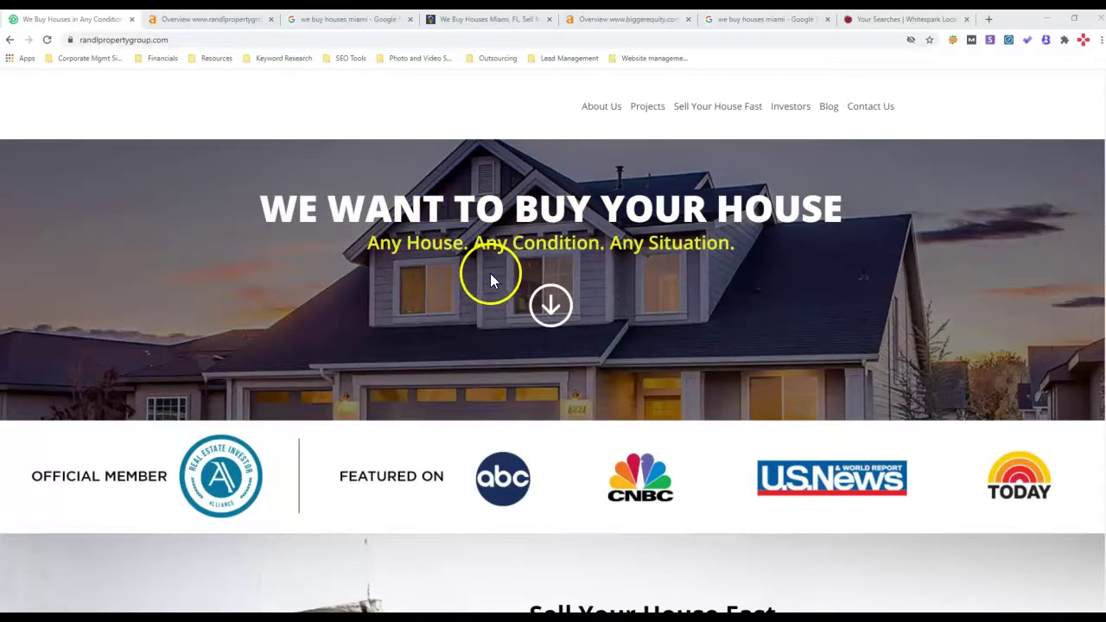
scroll(490, 275, down, 1)
scroll(489, 276, down, 1)
scroll(488, 275, down, 1)
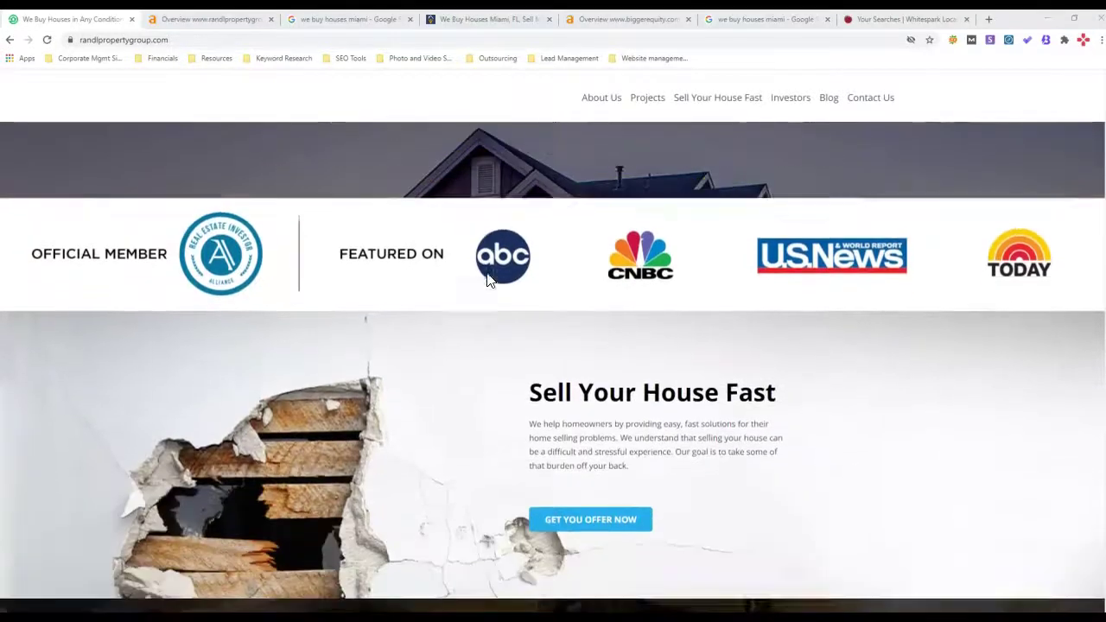
scroll(501, 346, down, 1)
scroll(413, 370, down, 1)
scroll(411, 368, down, 4)
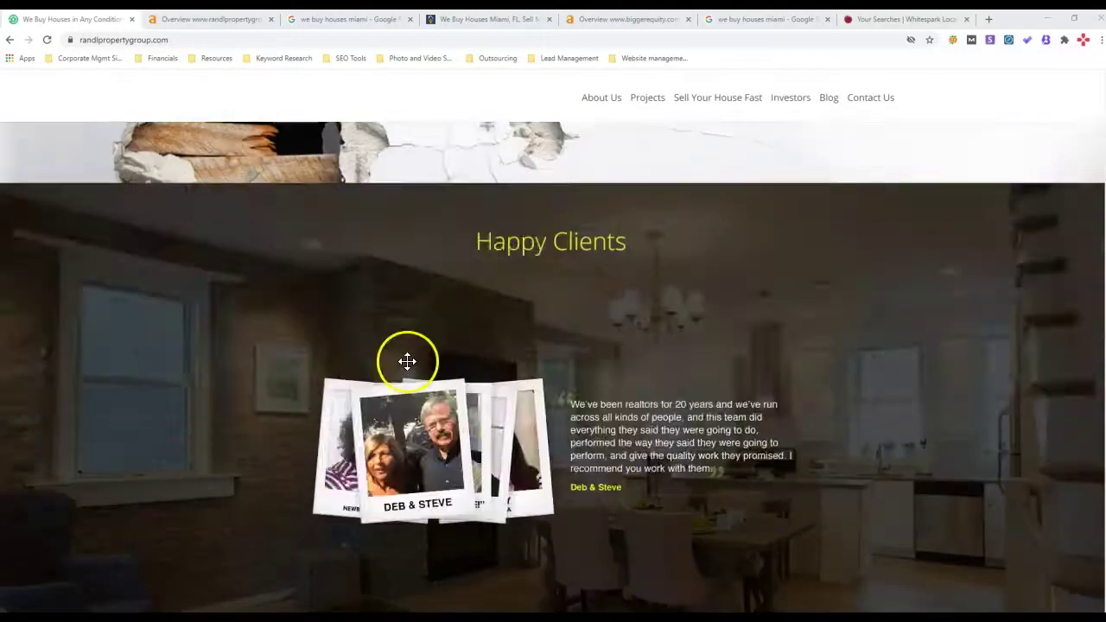
scroll(408, 363, down, 2)
scroll(467, 325, down, 2)
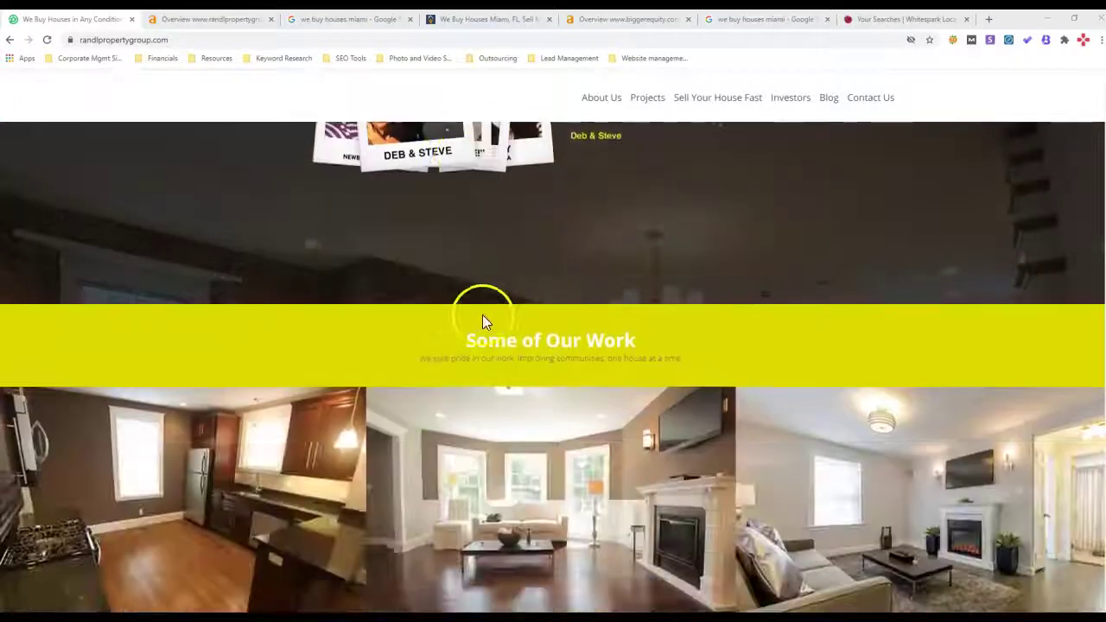
scroll(518, 311, up, 2)
scroll(484, 363, up, 2)
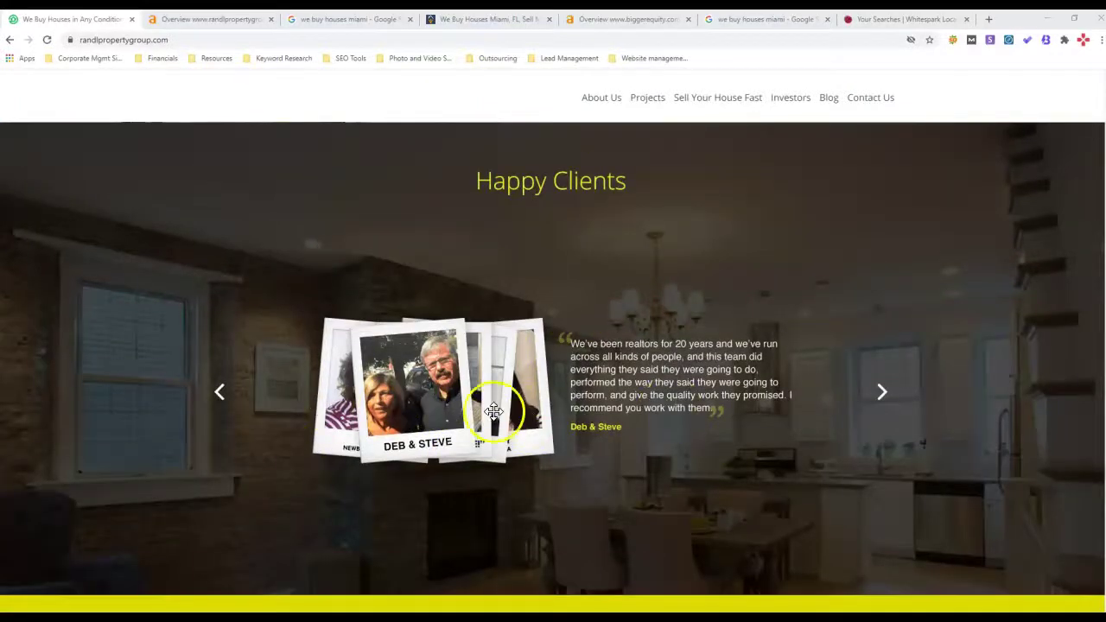
scroll(489, 403, down, 2)
scroll(518, 380, down, 2)
scroll(544, 363, down, 1)
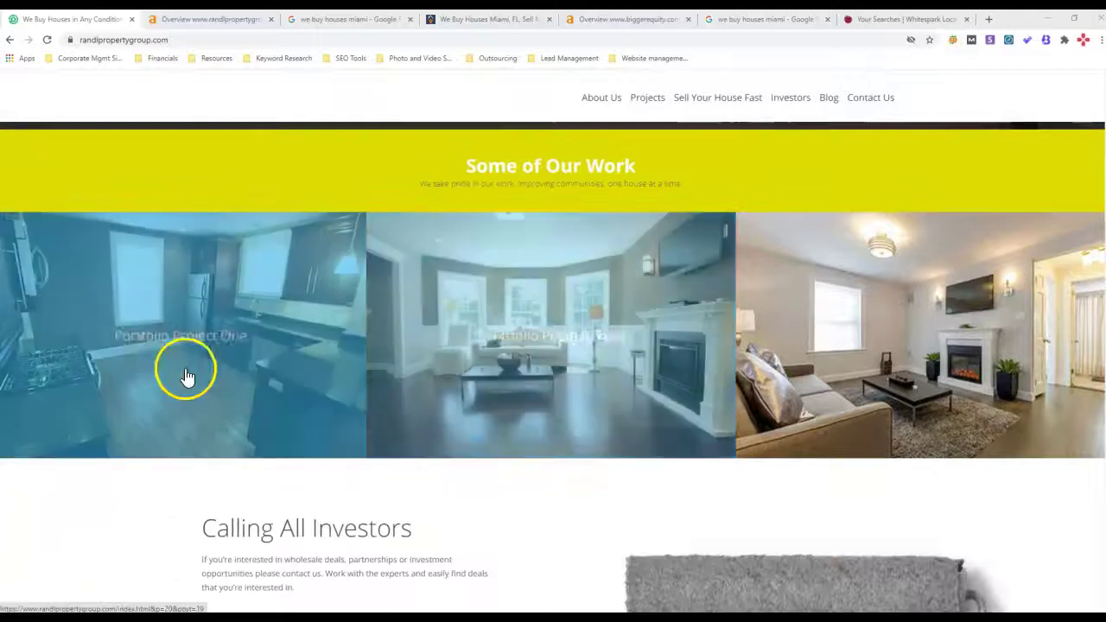
scroll(473, 406, down, 3)
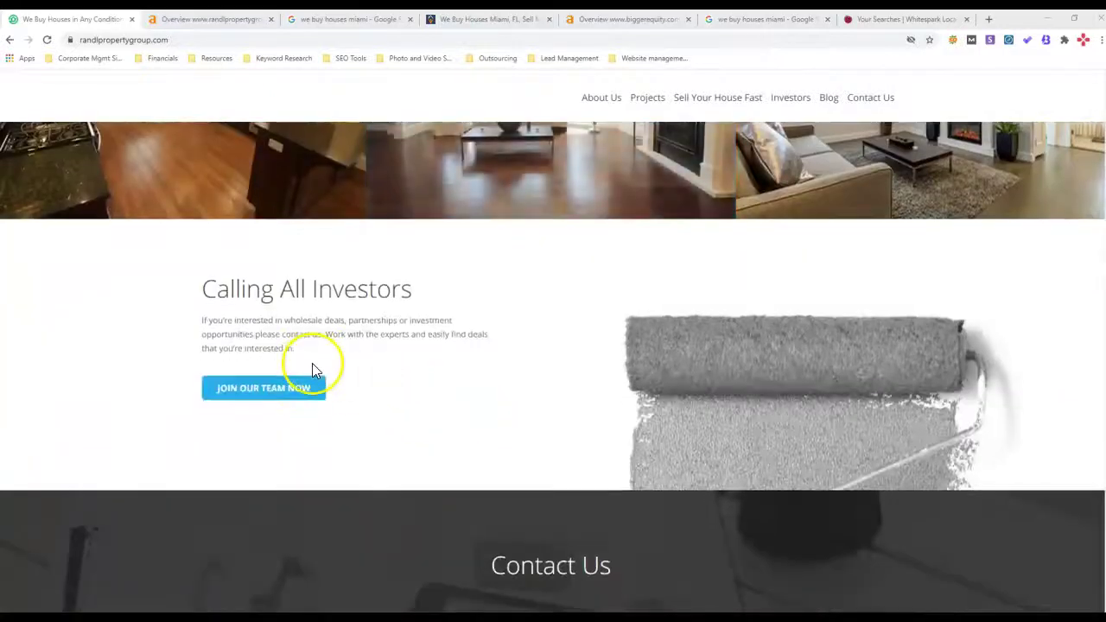
scroll(311, 365, down, 3)
scroll(466, 381, up, 1)
scroll(467, 432, up, 5)
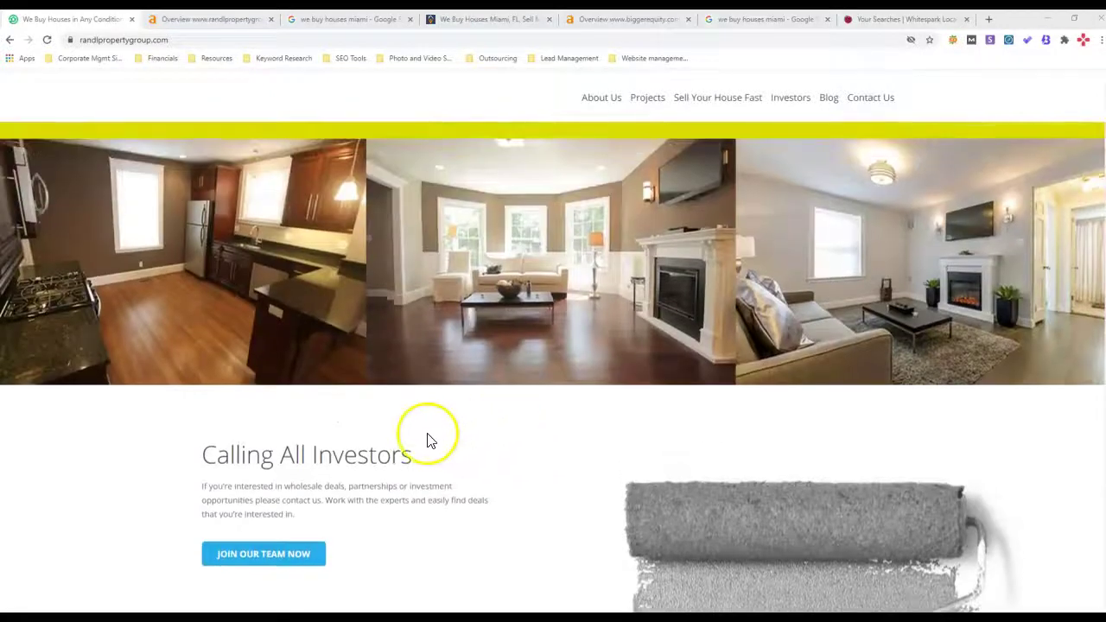
scroll(422, 440, down, 3)
scroll(433, 398, up, 4)
scroll(510, 412, up, 3)
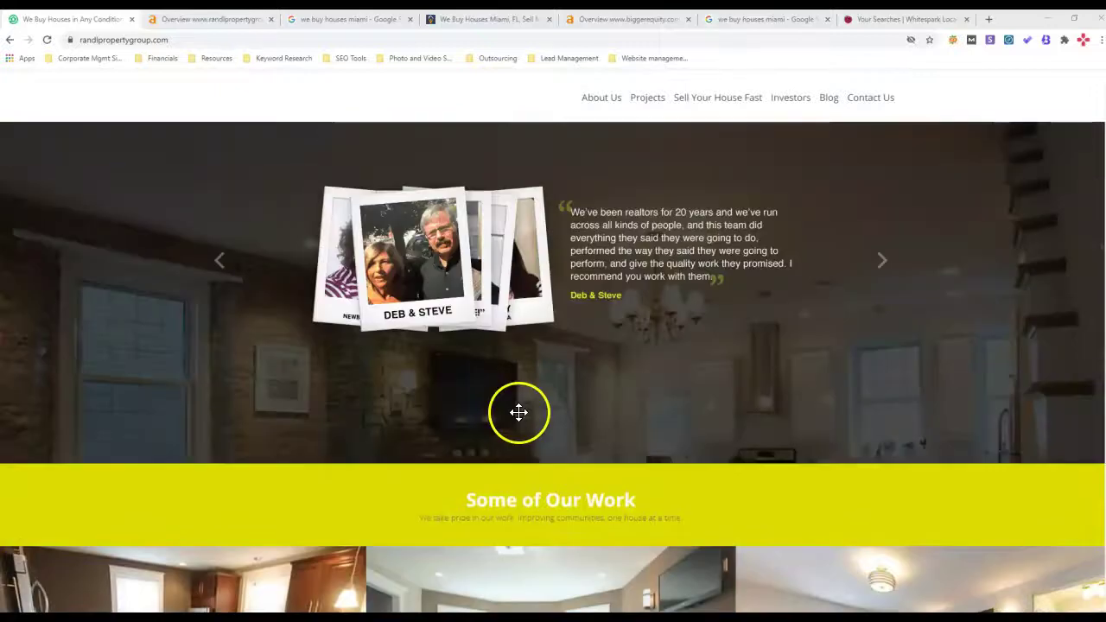
scroll(520, 412, up, 3)
scroll(521, 412, up, 3)
scroll(519, 414, up, 3)
scroll(501, 412, up, 2)
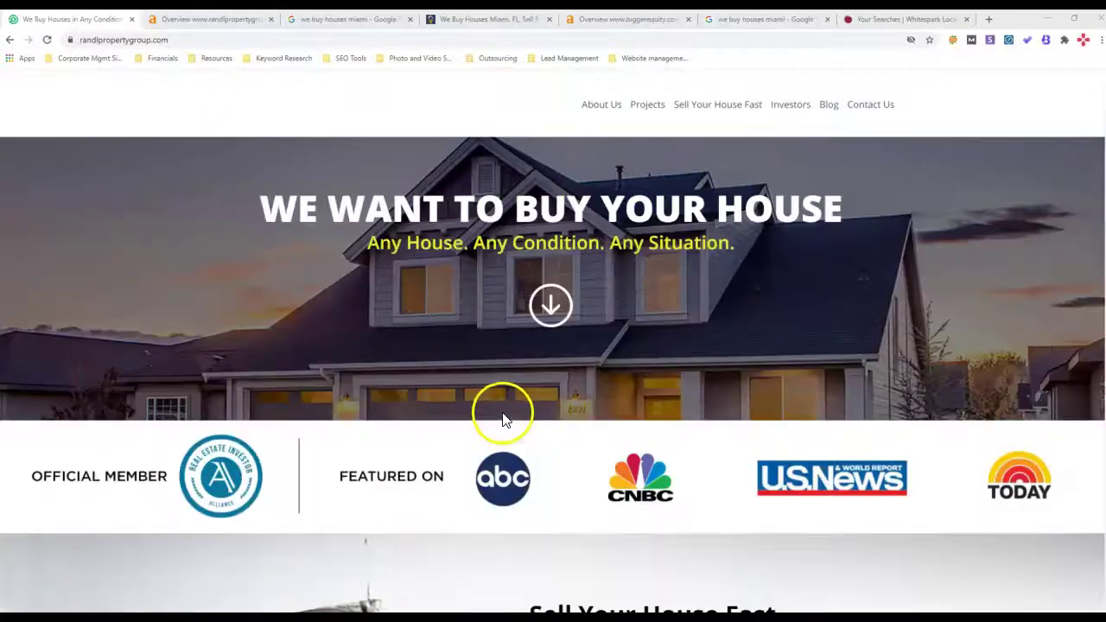
scroll(457, 407, down, 3)
scroll(461, 429, down, 4)
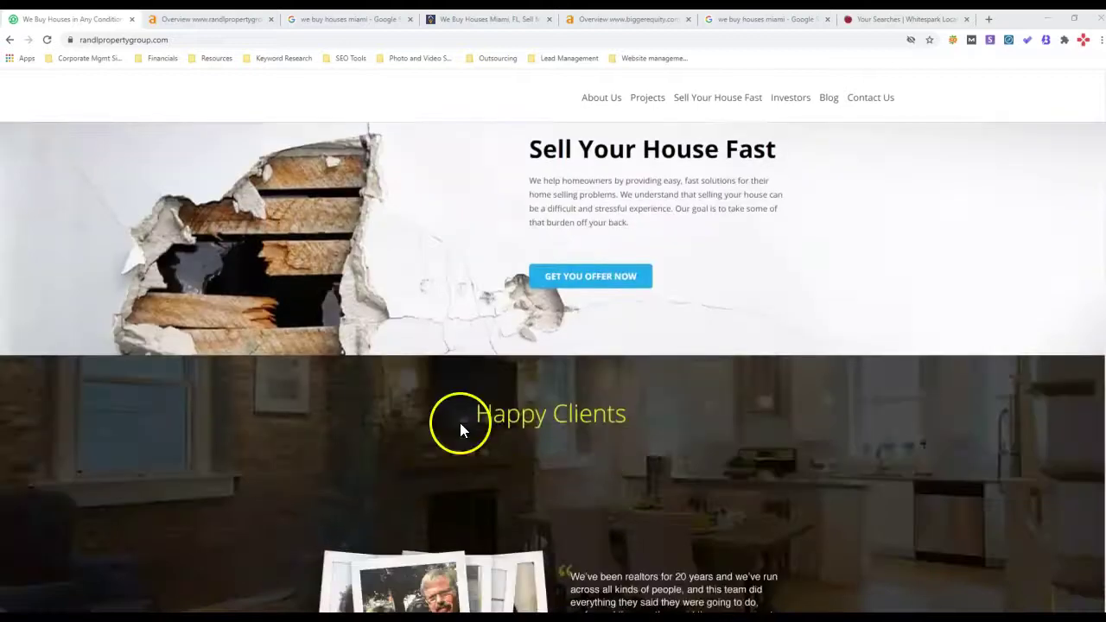
scroll(459, 420, down, 1)
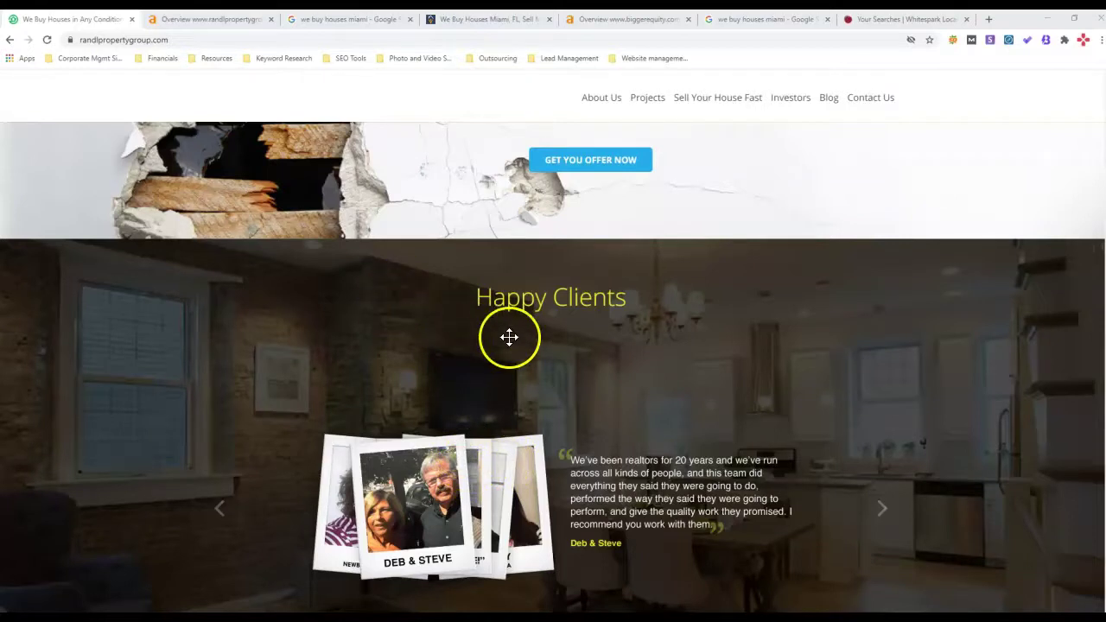
scroll(535, 336, down, 2)
scroll(536, 336, down, 3)
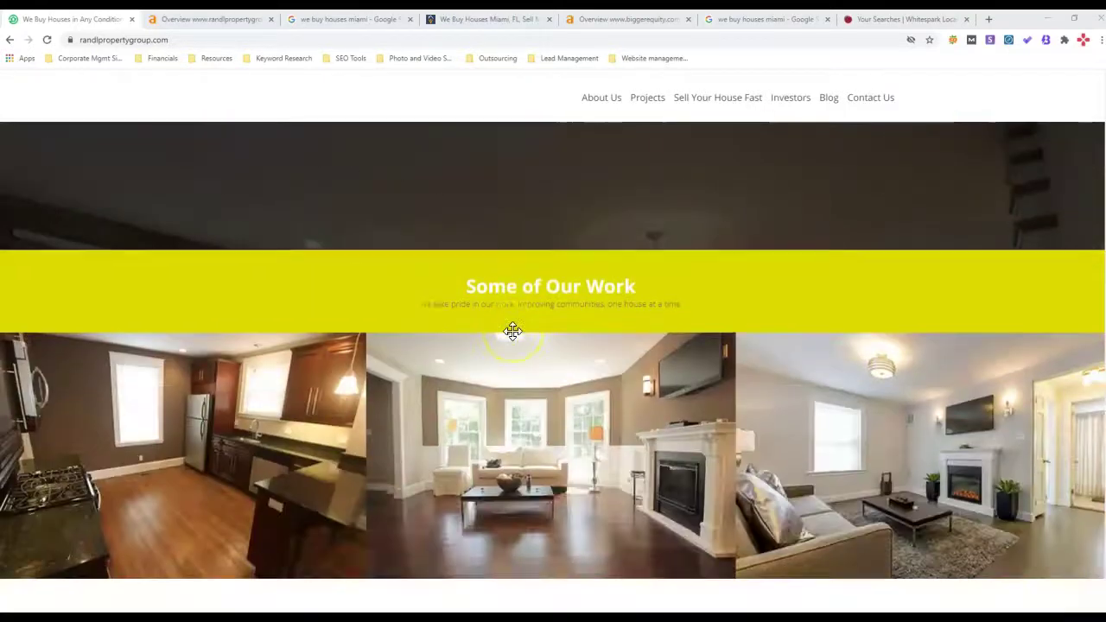
scroll(518, 335, down, 2)
scroll(510, 320, down, 4)
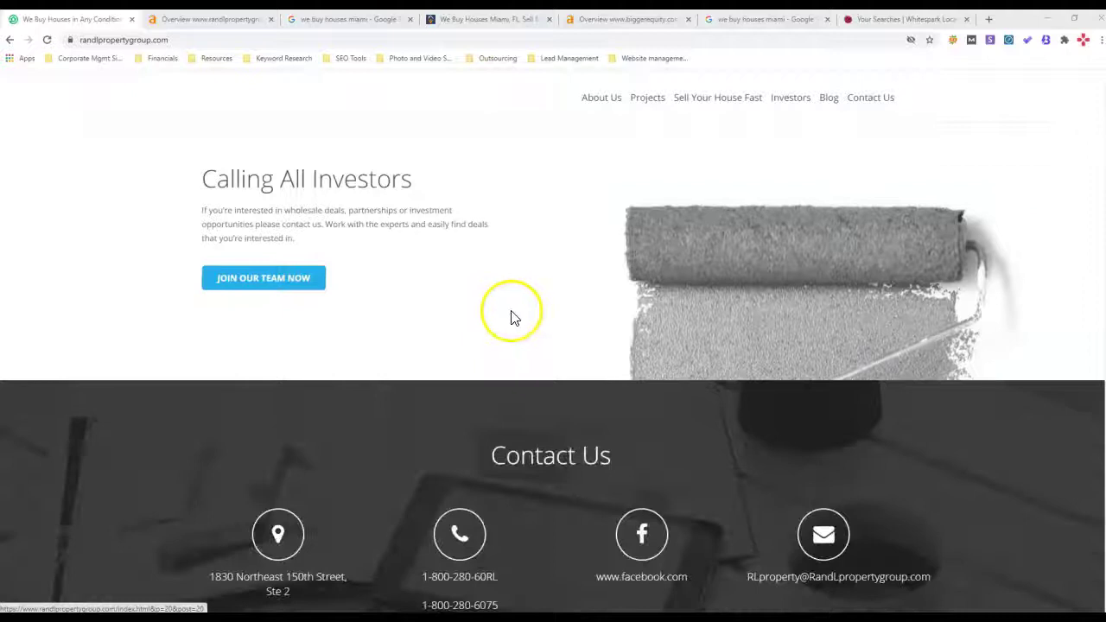
scroll(506, 318, up, 4)
scroll(502, 320, up, 5)
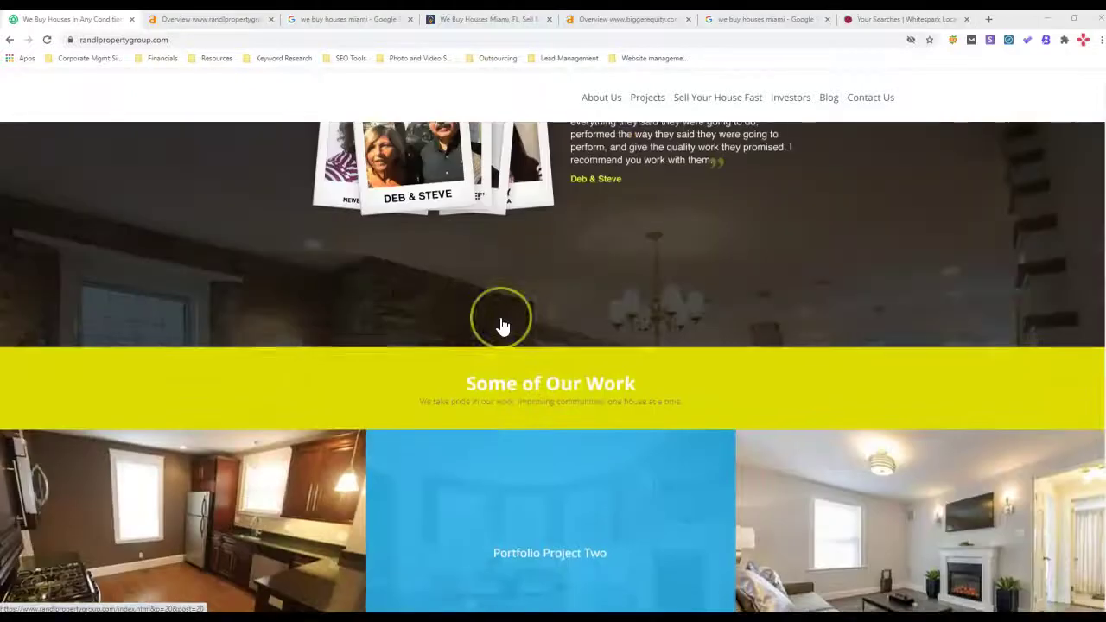
scroll(499, 321, up, 3)
scroll(502, 324, up, 4)
scroll(501, 325, up, 4)
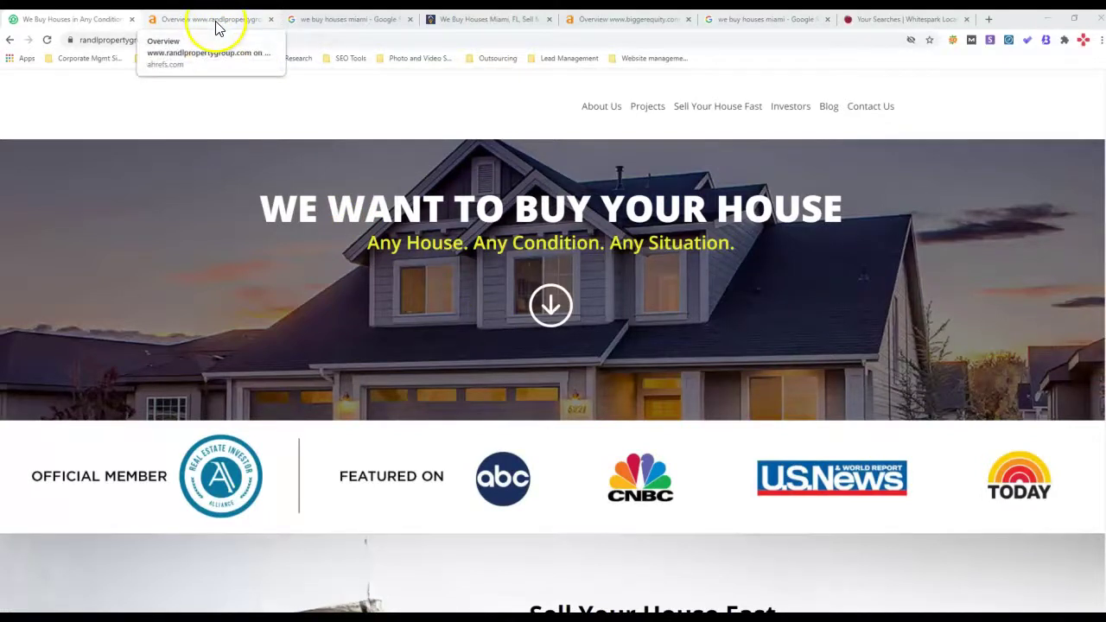
click(216, 24)
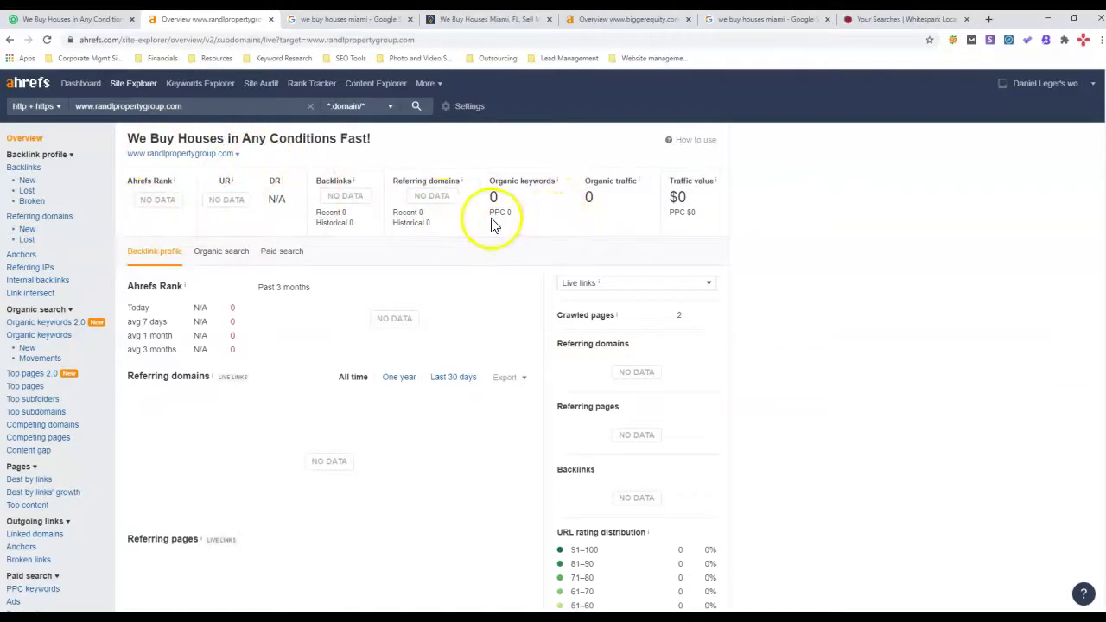
- Scroll through the 'we buy houses miami' Google results, reviewing organic rankings and the map pack
click(331, 26)
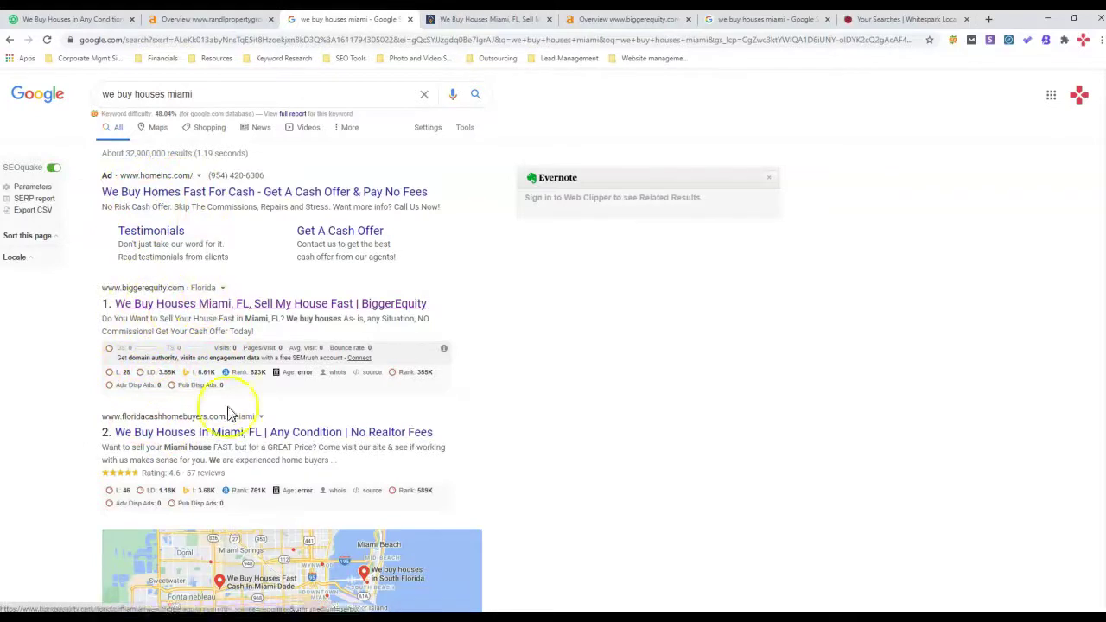
scroll(191, 320, down, 3)
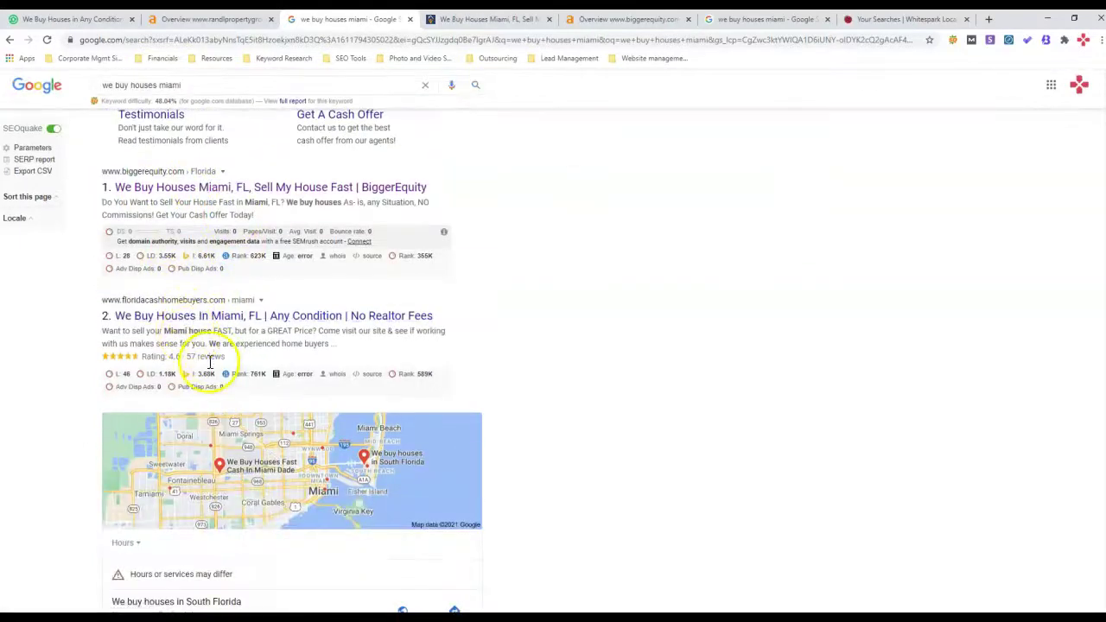
scroll(207, 367, down, 3)
scroll(156, 393, up, 5)
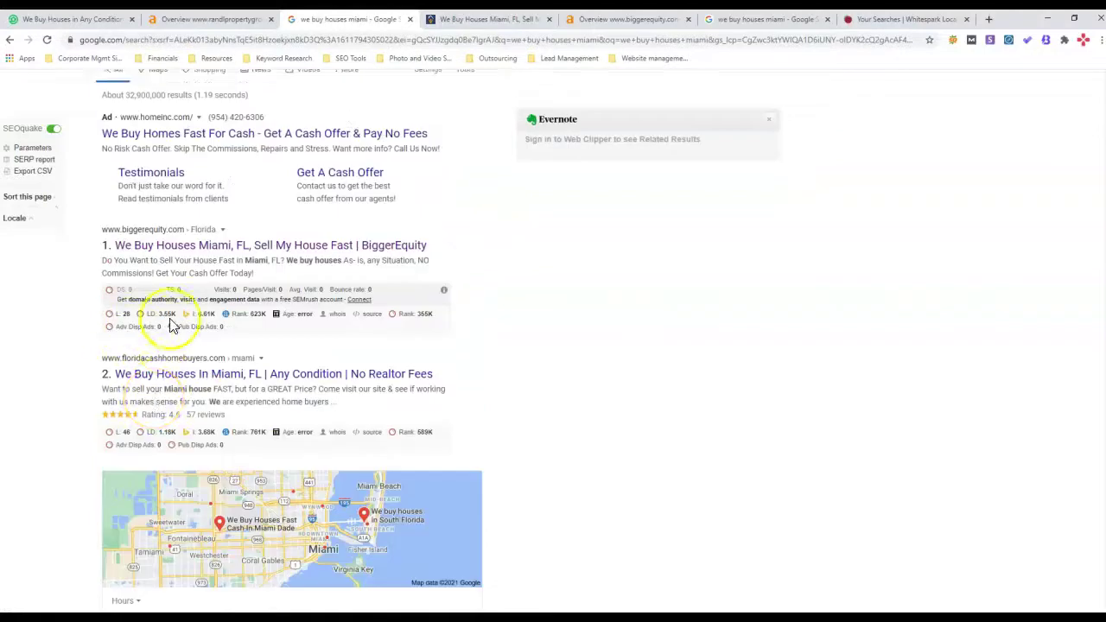
scroll(129, 385, down, 5)
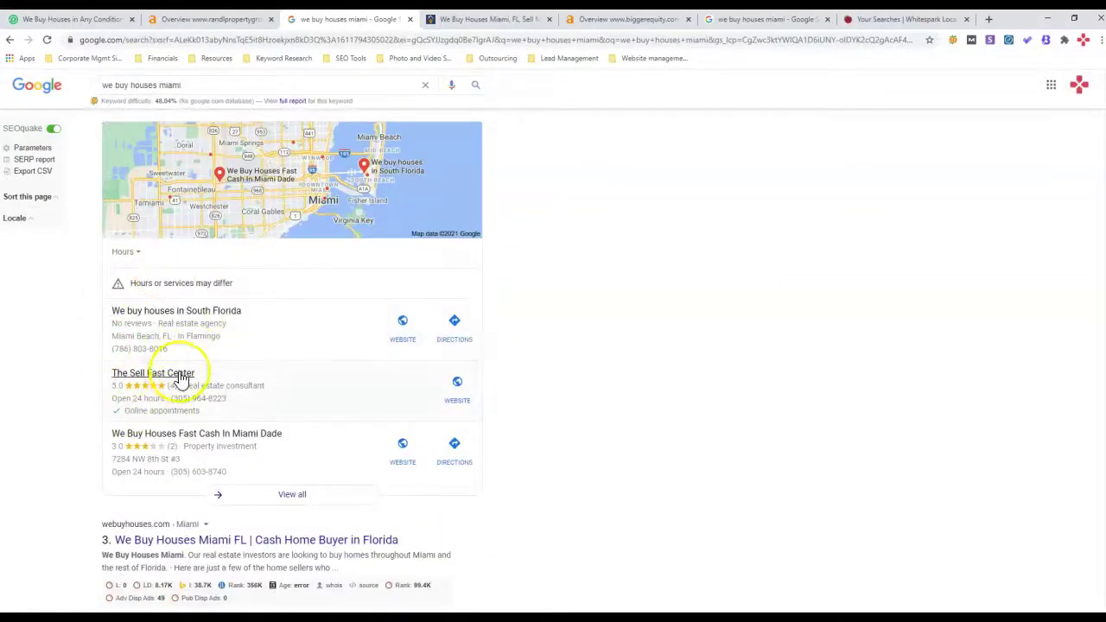
scroll(180, 378, down, 3)
scroll(164, 424, down, 2)
scroll(172, 432, down, 2)
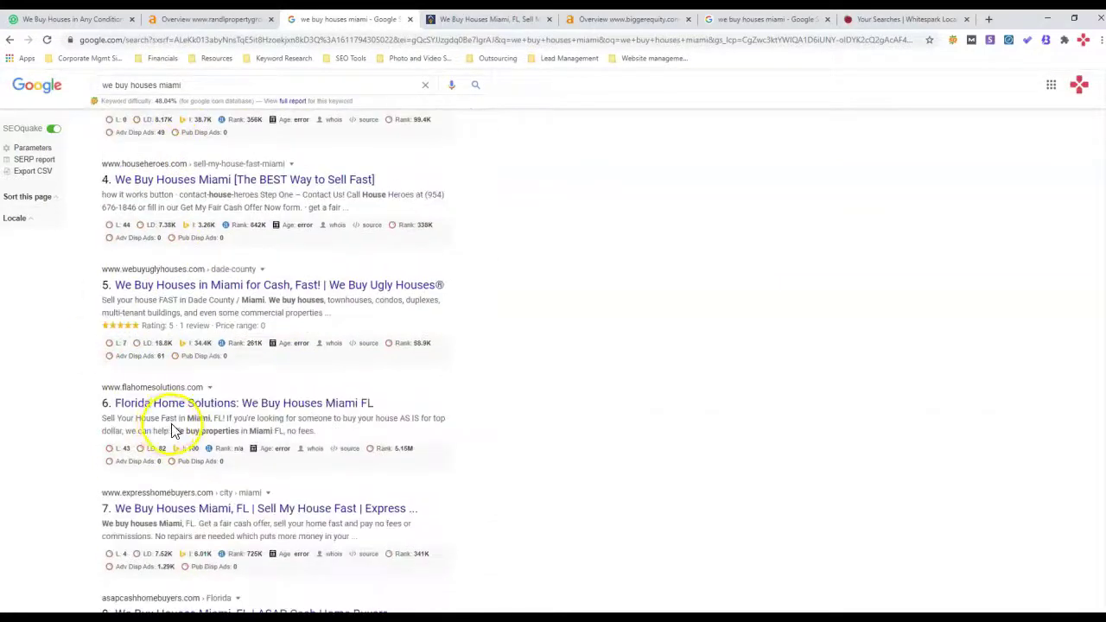
scroll(164, 424, up, 5)
scroll(171, 434, up, 4)
scroll(173, 422, up, 3)
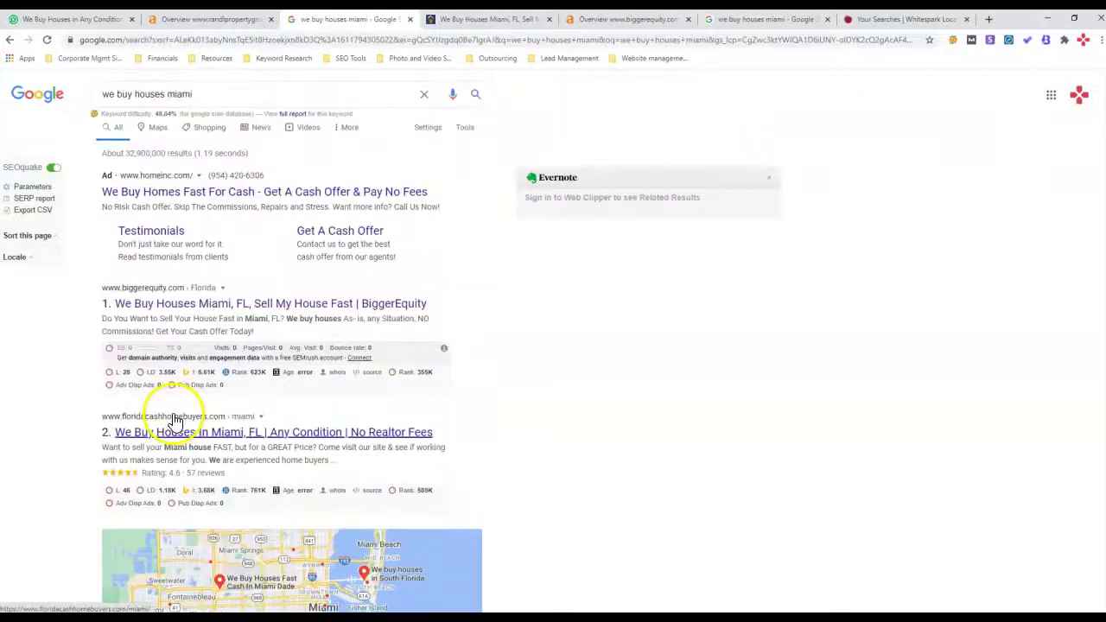
scroll(173, 424, down, 3)
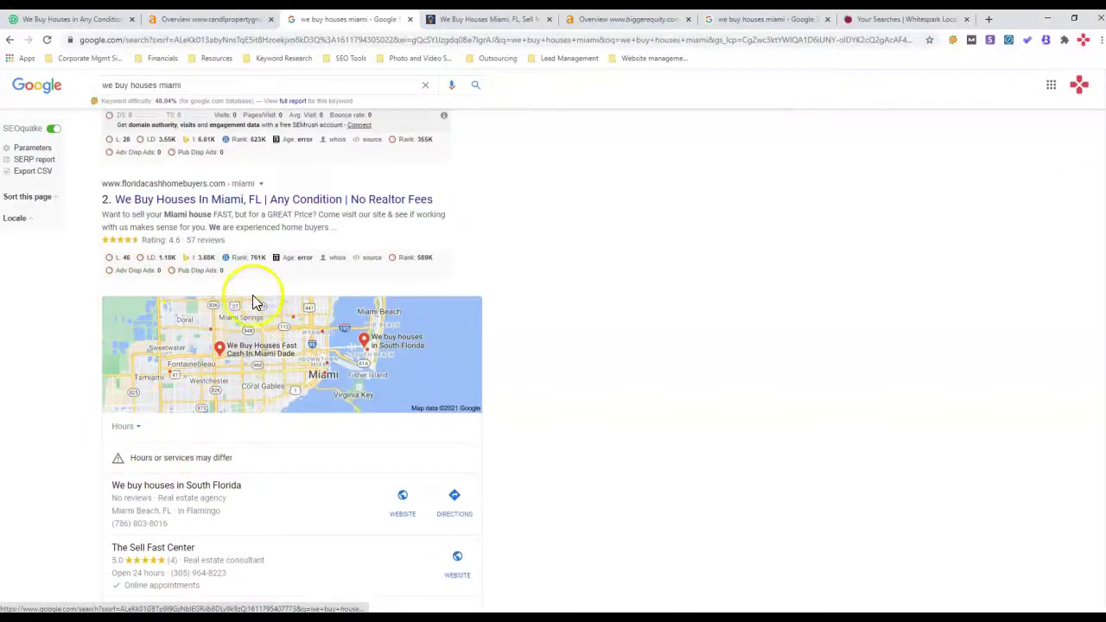
scroll(180, 396, down, 2)
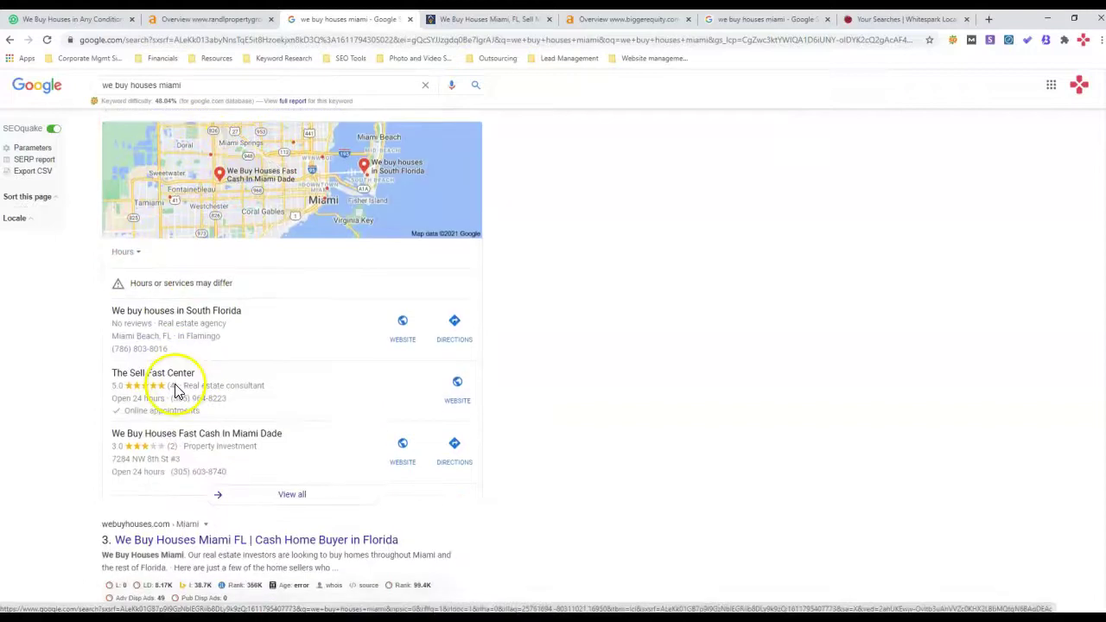
scroll(169, 420, up, 1)
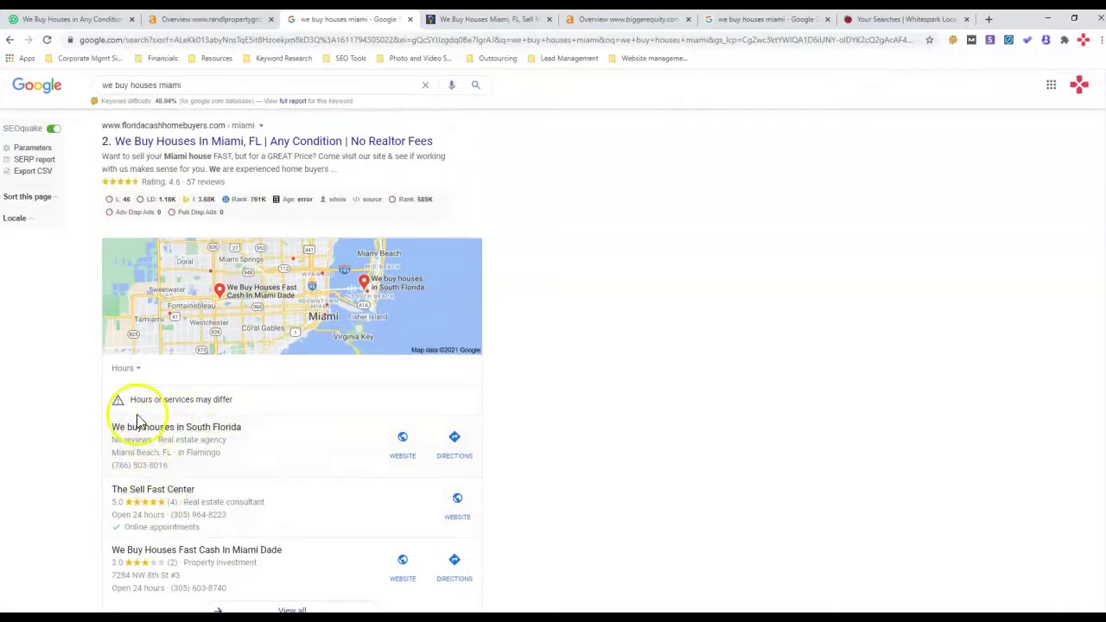
scroll(145, 206, up, 2)
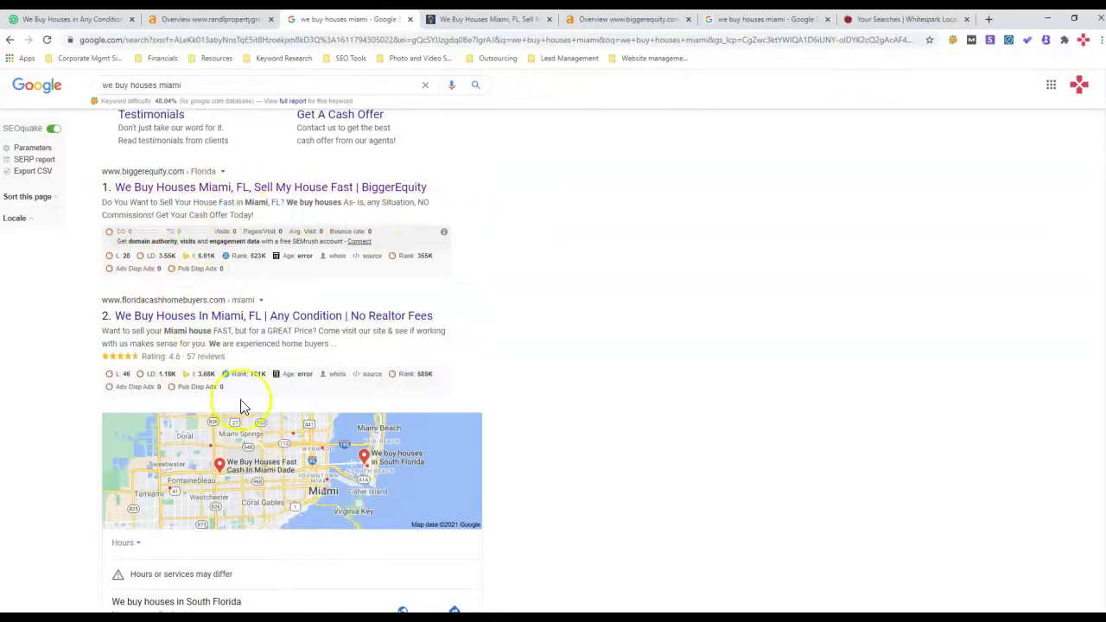
scroll(172, 508, down, 3)
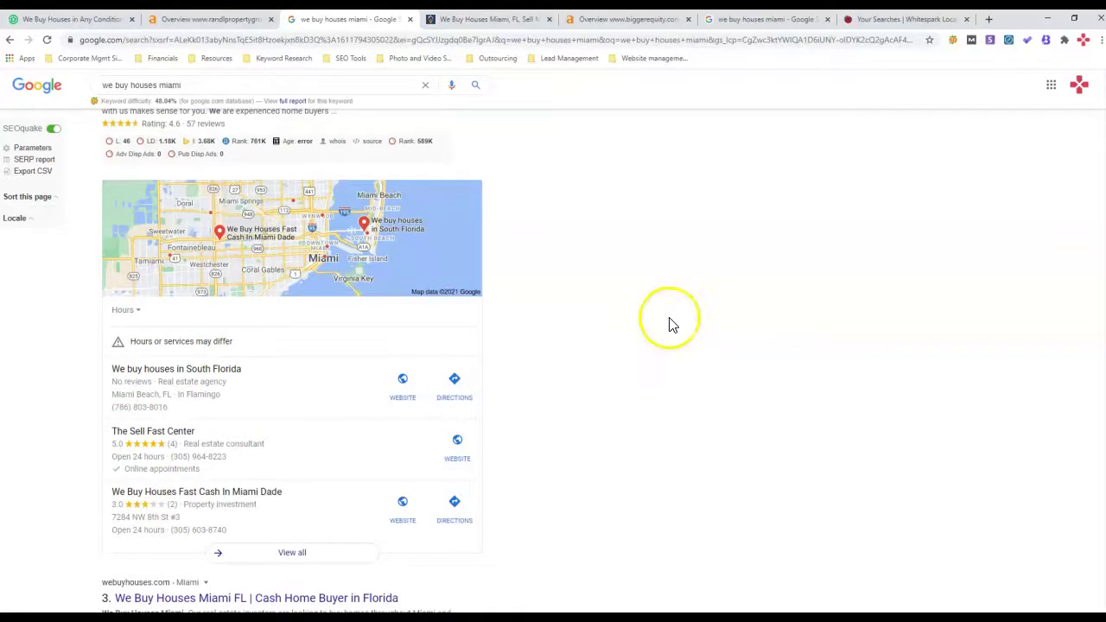
scroll(528, 252, up, 2)
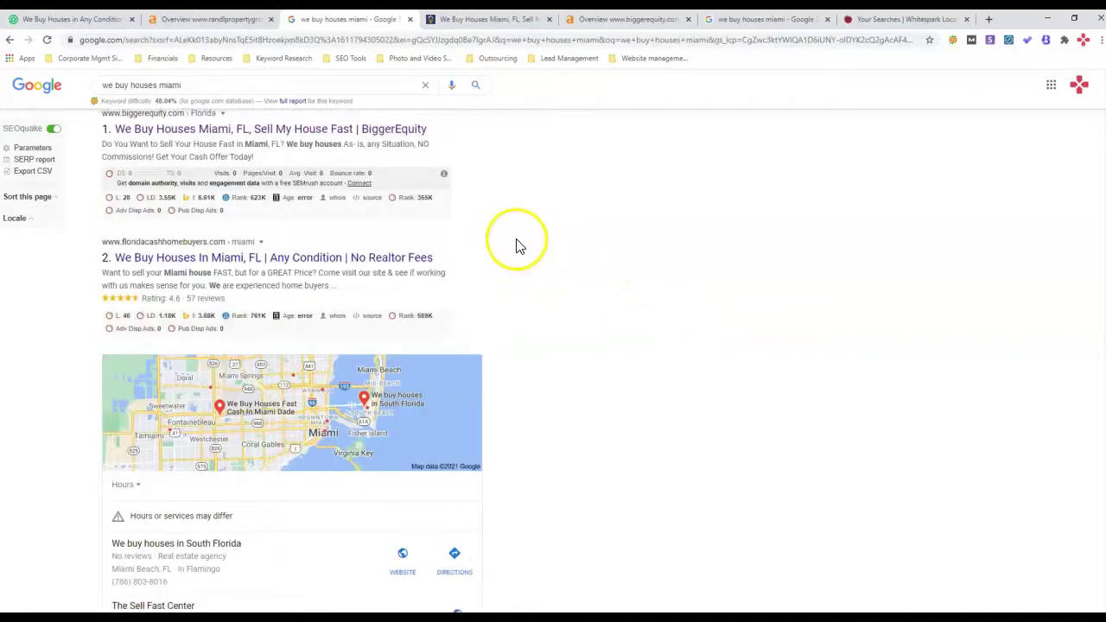
scroll(516, 247, up, 2)
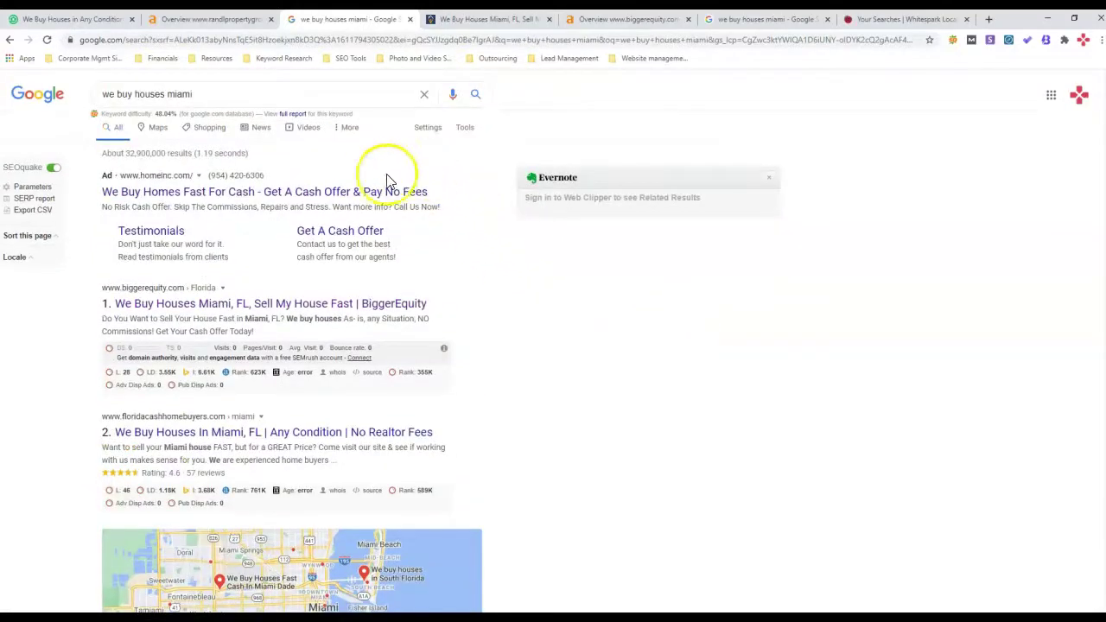
scroll(124, 370, down, 2)
scroll(124, 371, up, 2)
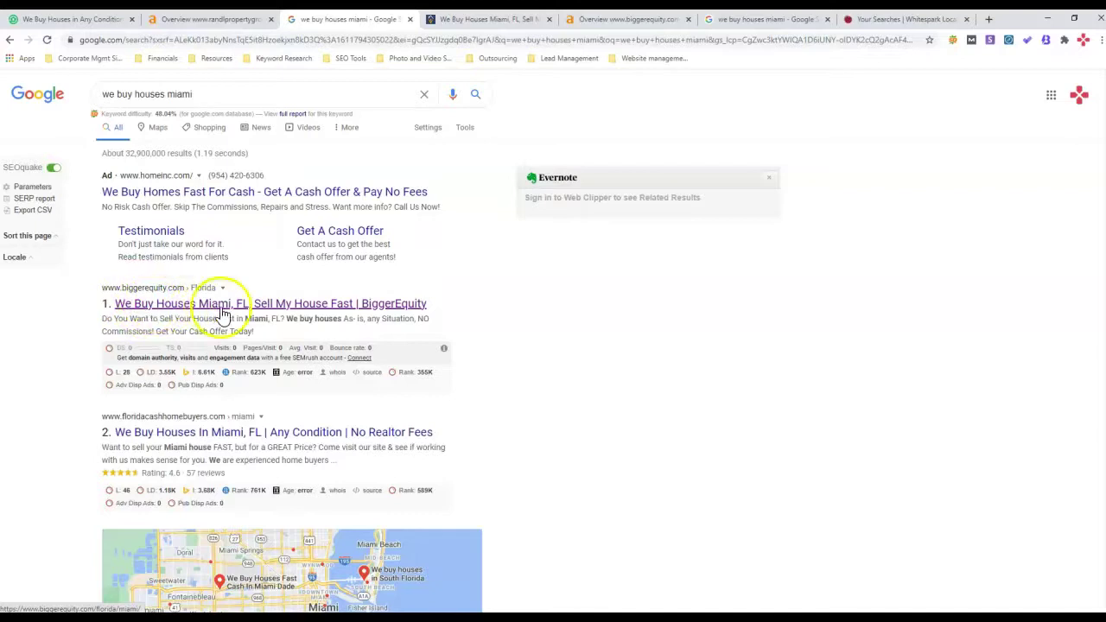
- Bring up BiggerEquity's Miami page and dismiss the cash-offer popup
click(465, 19)
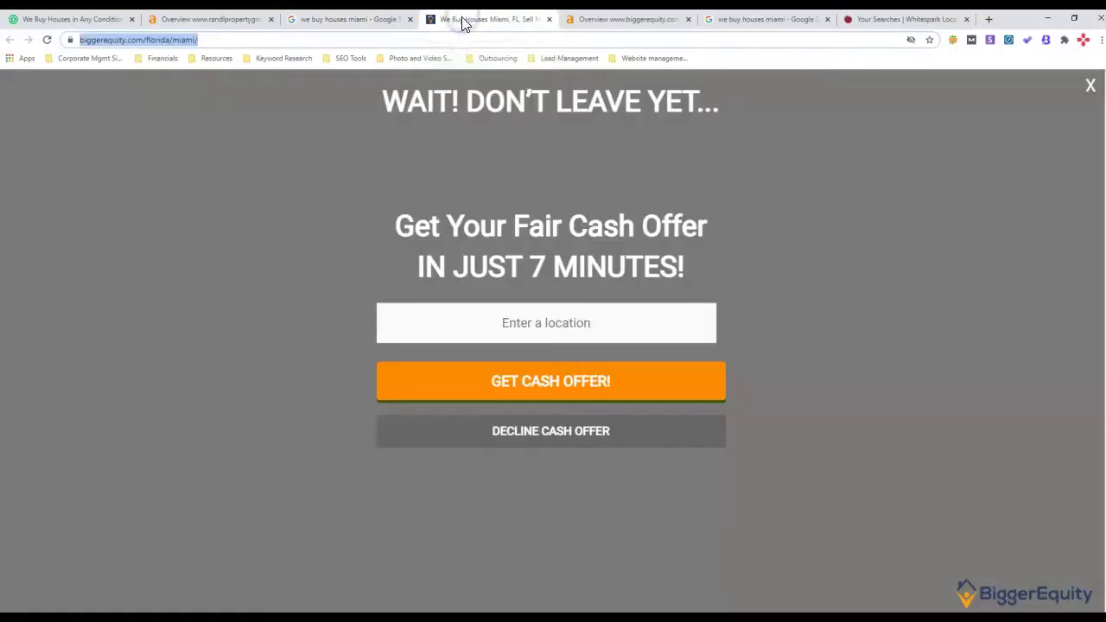
click(1091, 87)
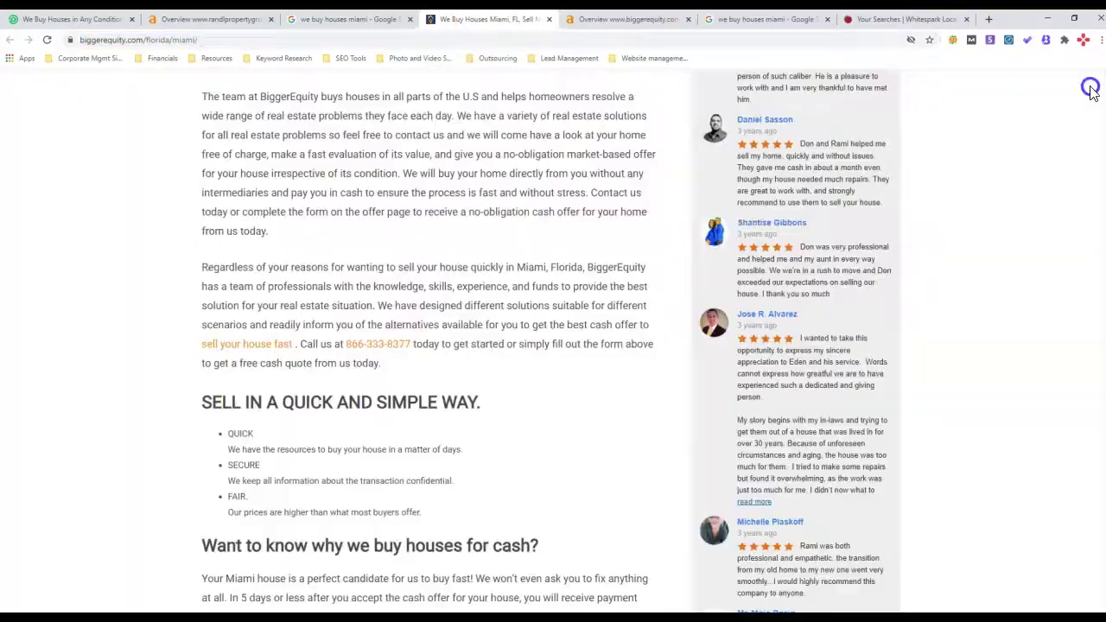
scroll(518, 212, up, 4)
scroll(489, 222, up, 4)
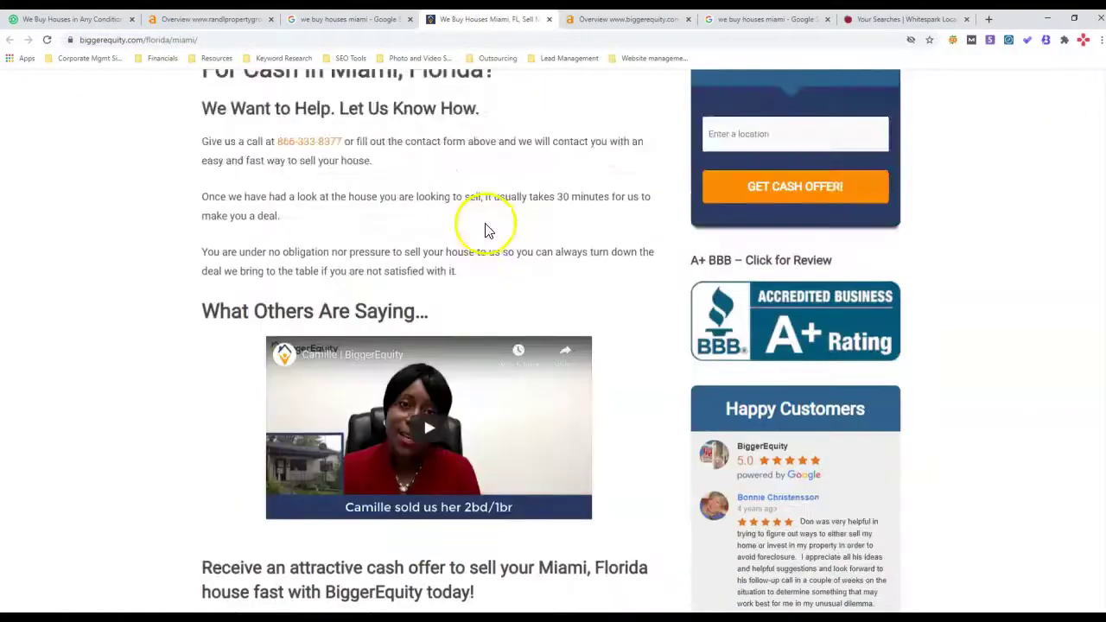
scroll(487, 230, up, 4)
scroll(475, 217, up, 4)
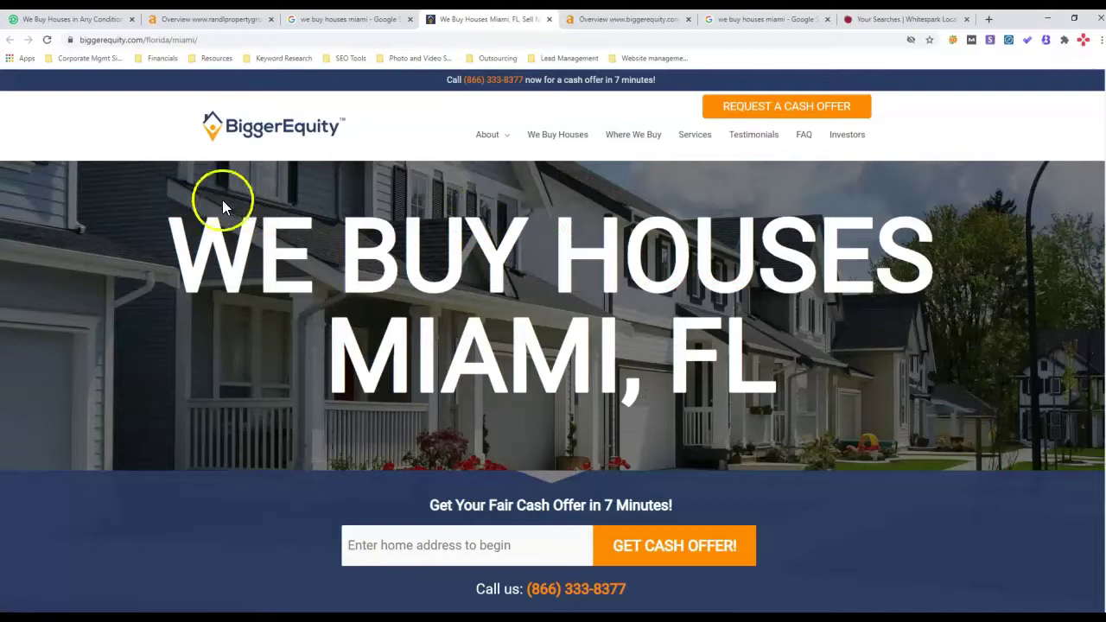
- Read through the whole Miami page, then view its Ahrefs overview (DR 45, 32 backlinks)
scroll(462, 302, down, 2)
scroll(444, 311, down, 1)
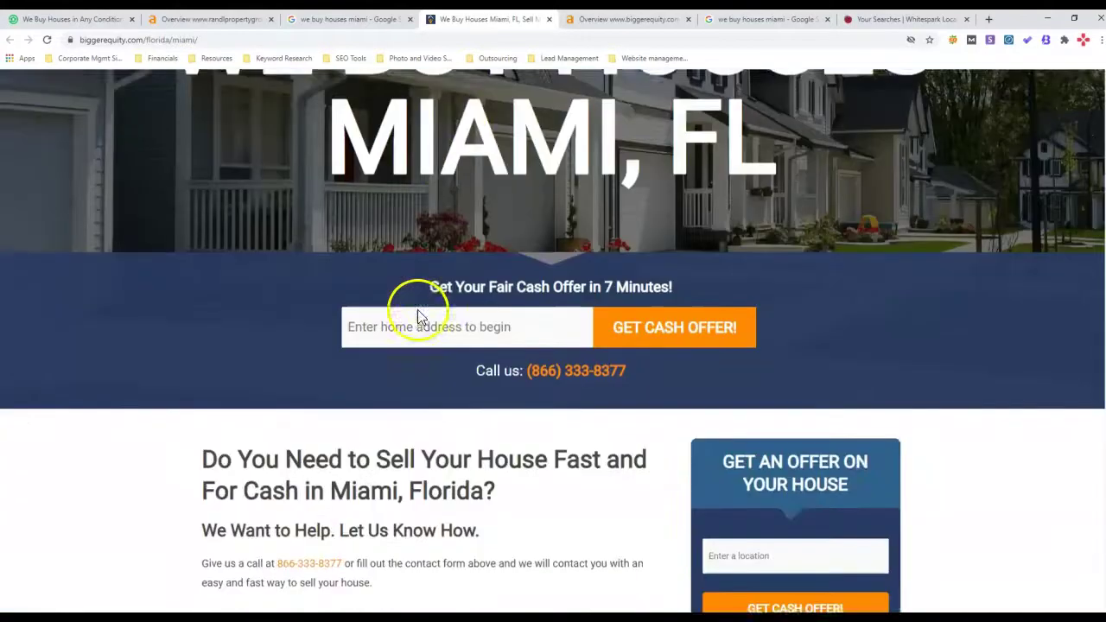
scroll(415, 309, down, 1)
scroll(361, 313, down, 2)
scroll(358, 354, down, 1)
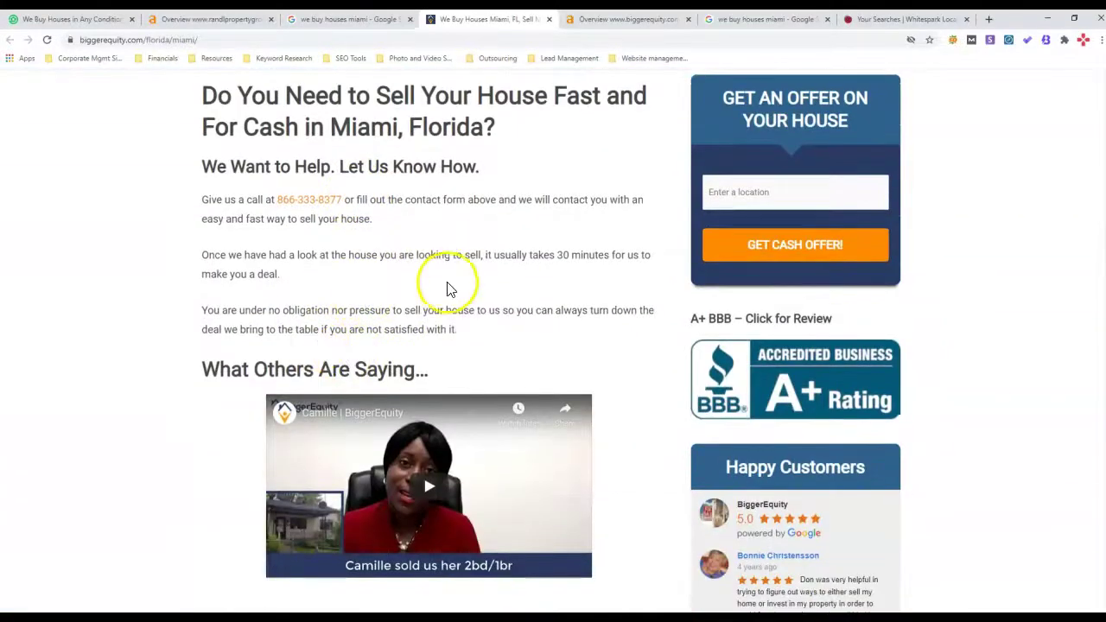
scroll(432, 294, down, 2)
scroll(411, 298, down, 1)
scroll(366, 346, down, 2)
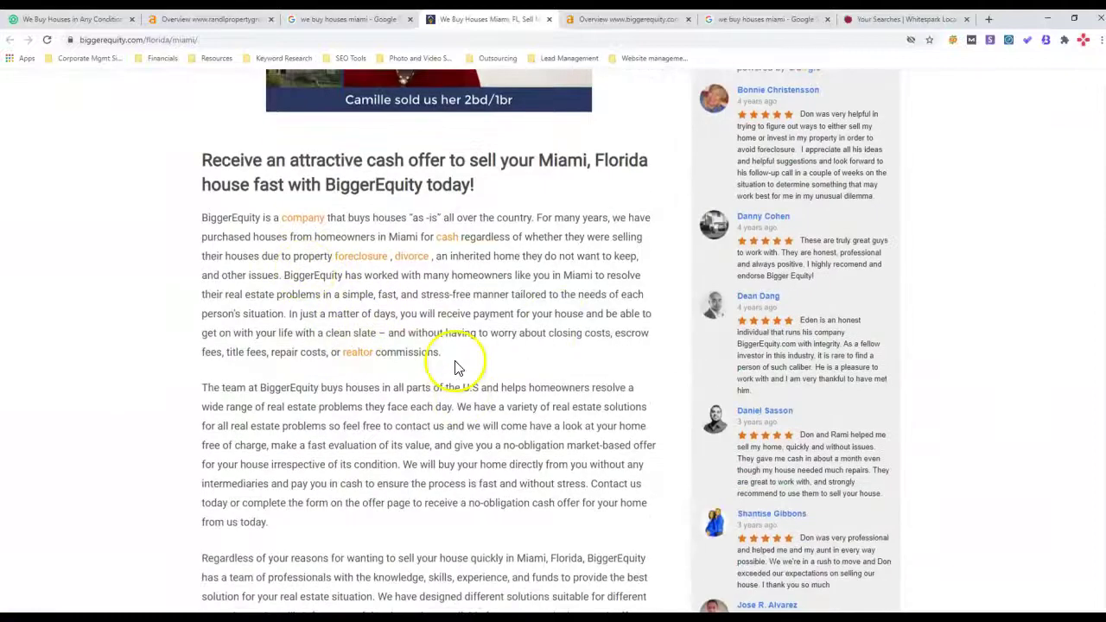
scroll(389, 367, down, 2)
scroll(350, 363, down, 2)
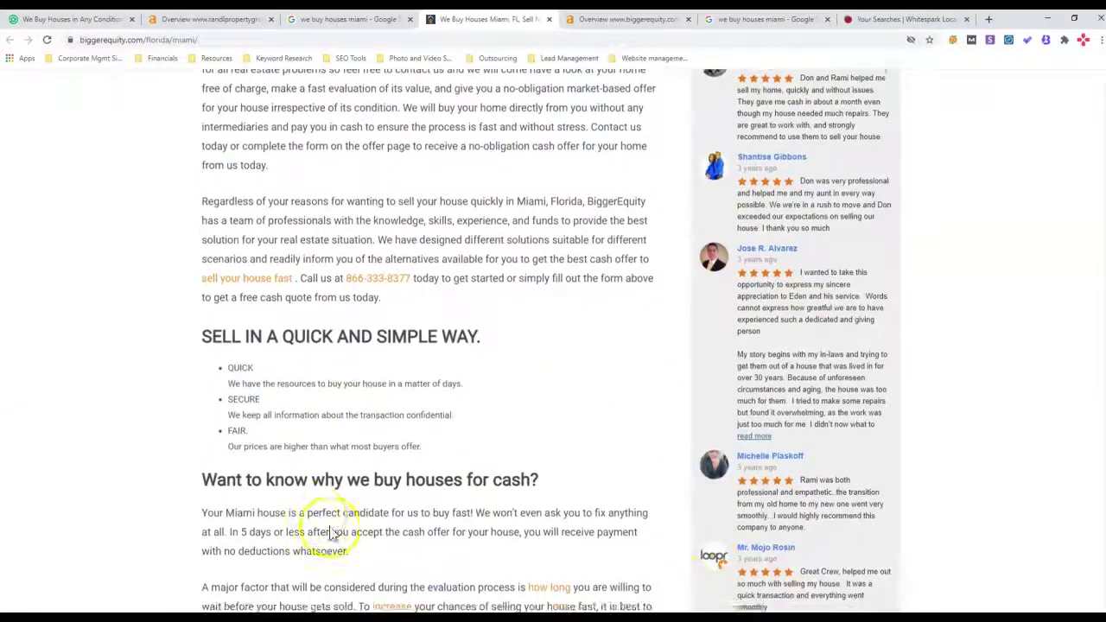
scroll(332, 533, down, 2)
scroll(395, 388, down, 2)
scroll(395, 388, down, 3)
scroll(393, 397, down, 3)
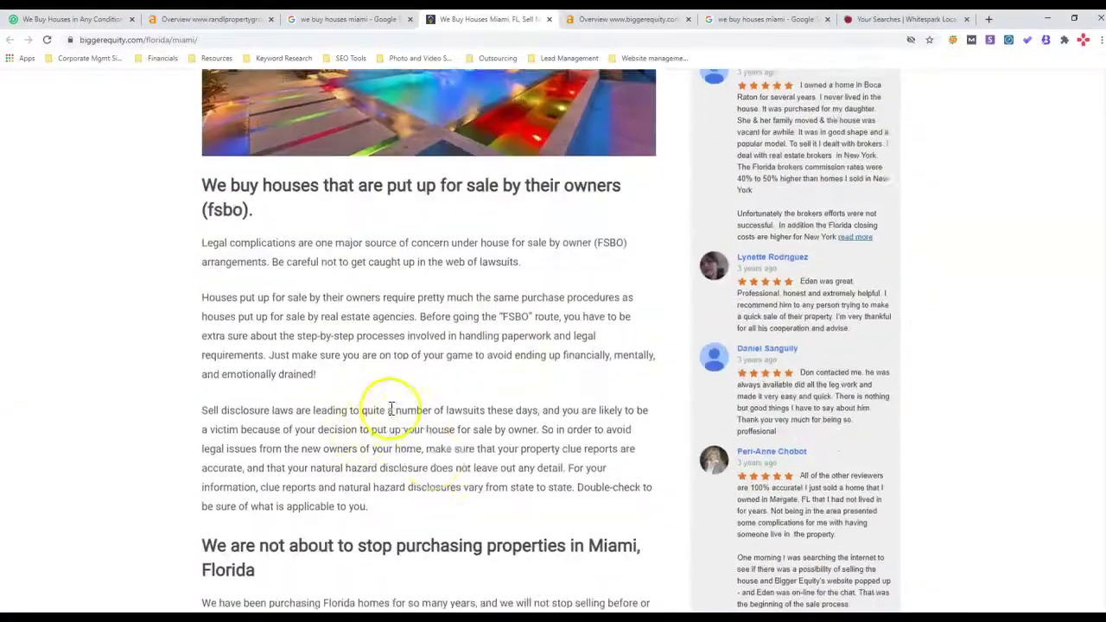
scroll(391, 410, down, 2)
scroll(432, 449, down, 2)
scroll(378, 427, down, 1)
scroll(383, 424, down, 1)
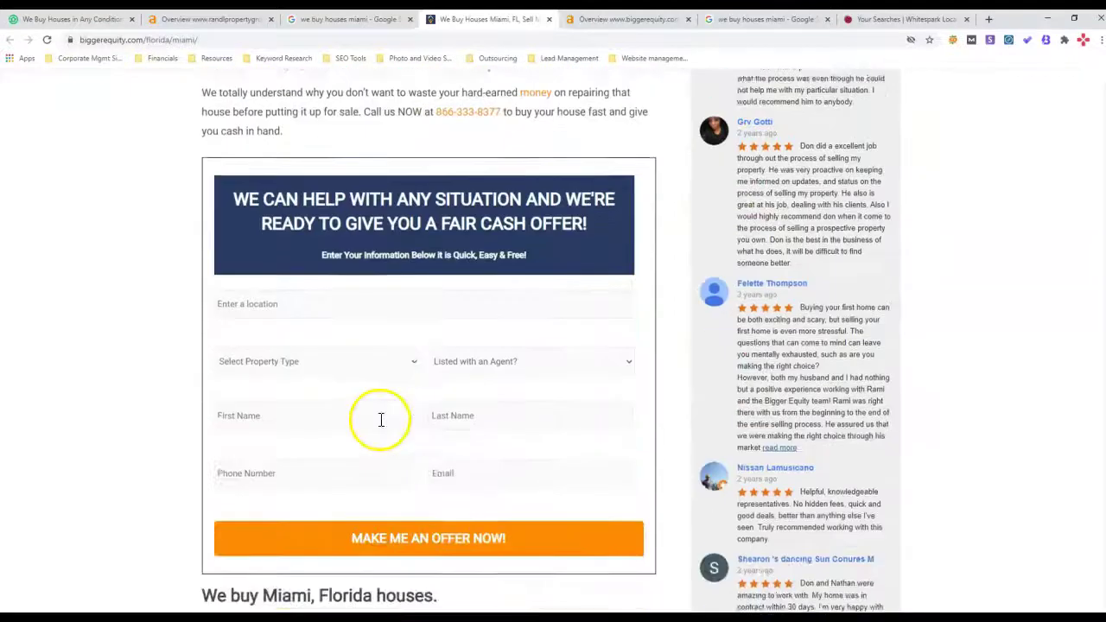
scroll(380, 420, down, 2)
scroll(380, 420, down, 2)
scroll(380, 418, down, 3)
scroll(381, 417, down, 2)
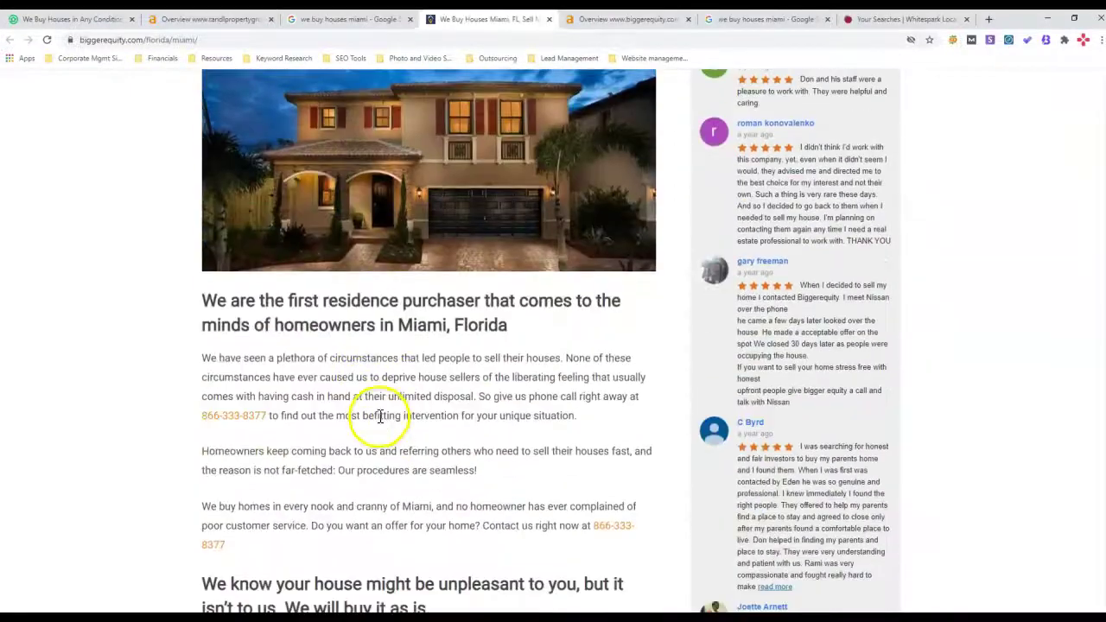
scroll(380, 416, down, 2)
scroll(383, 415, down, 3)
scroll(383, 420, down, 3)
scroll(383, 424, down, 3)
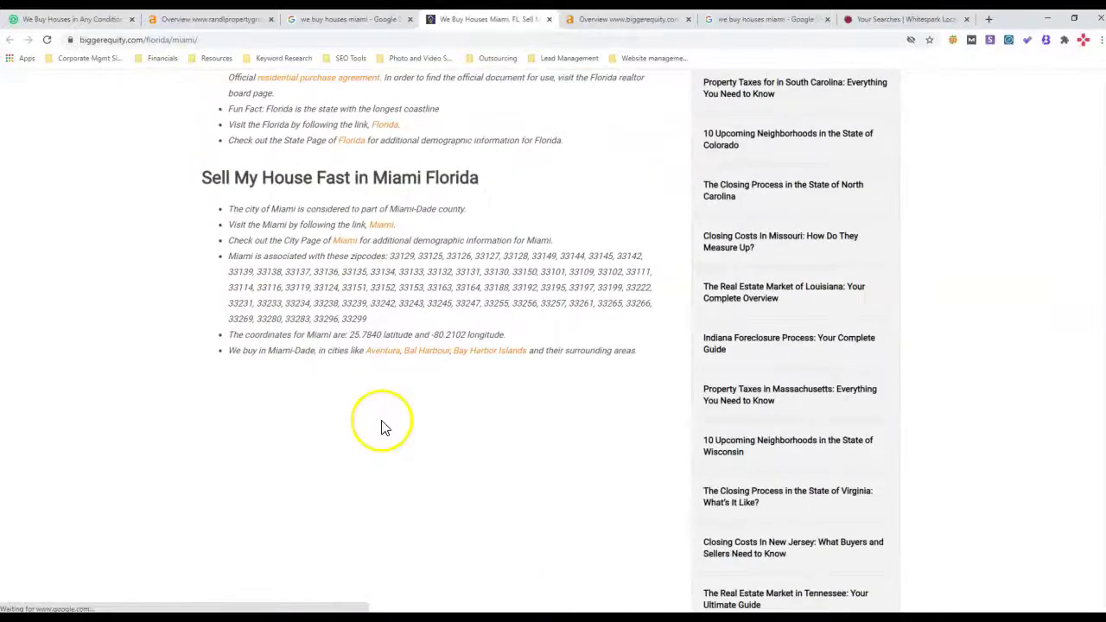
scroll(383, 420, up, 4)
scroll(378, 415, down, 1)
scroll(363, 405, down, 4)
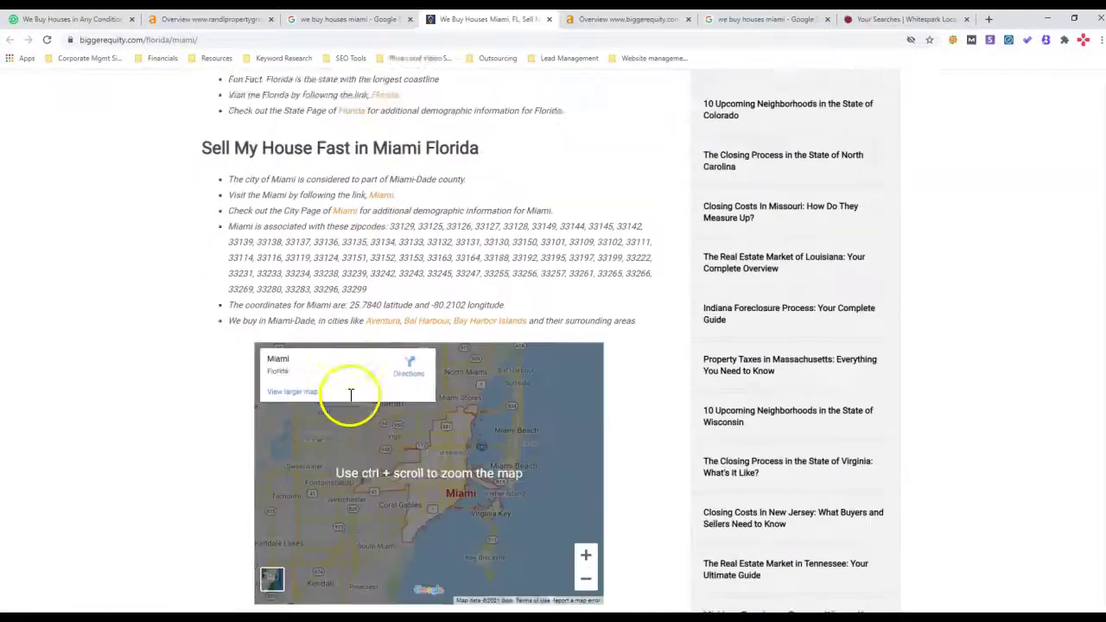
scroll(347, 389, down, 5)
scroll(571, 375, down, 2)
scroll(565, 375, up, 4)
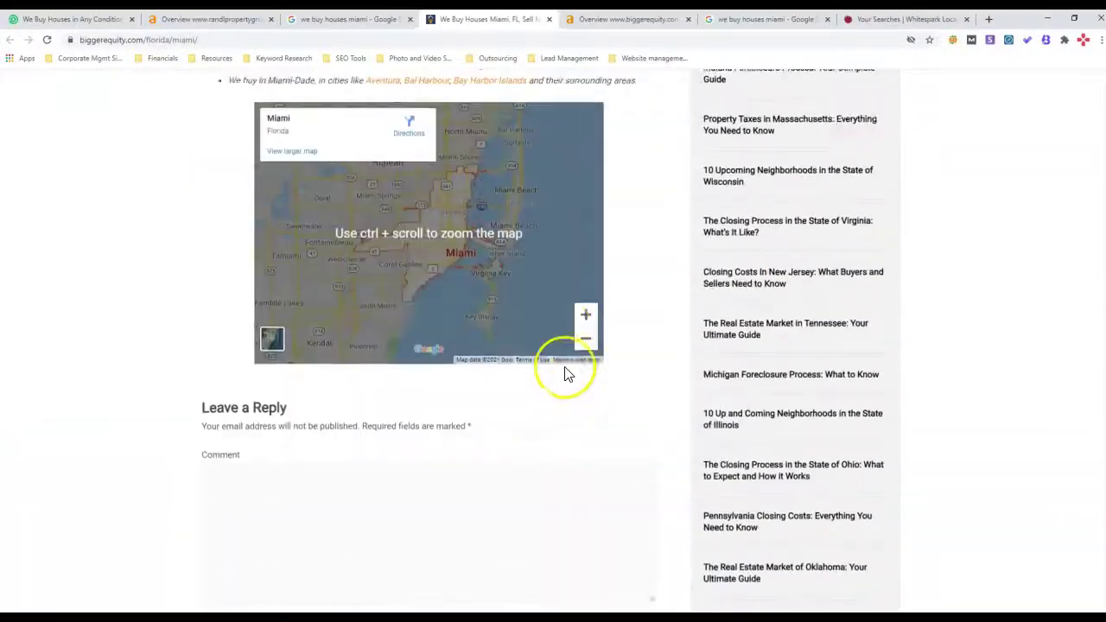
scroll(557, 374, up, 5)
scroll(558, 373, up, 3)
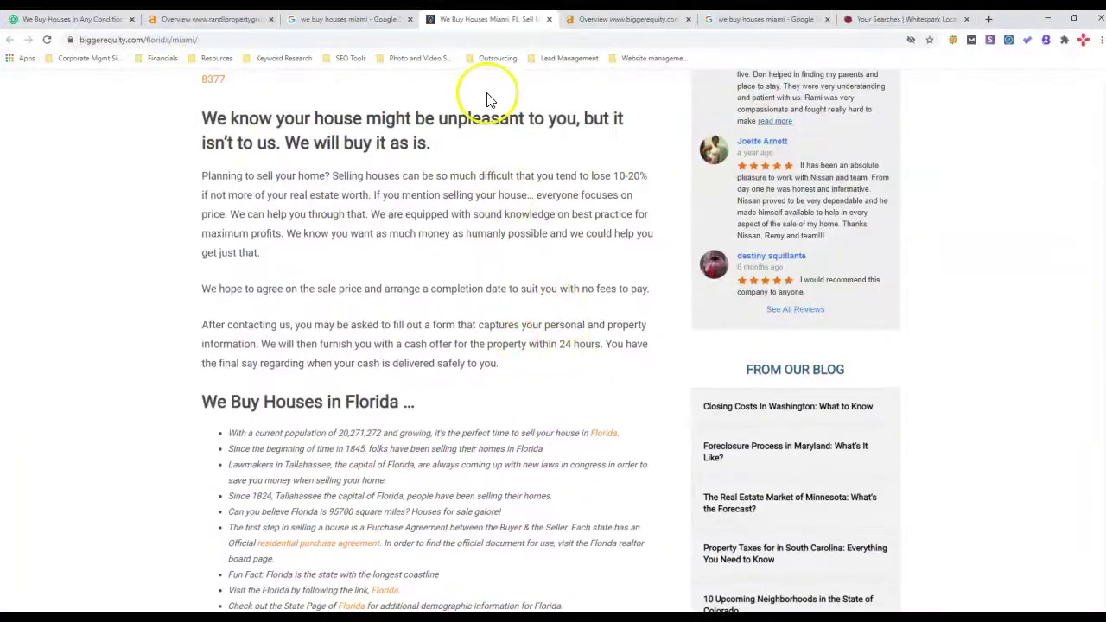
click(626, 19)
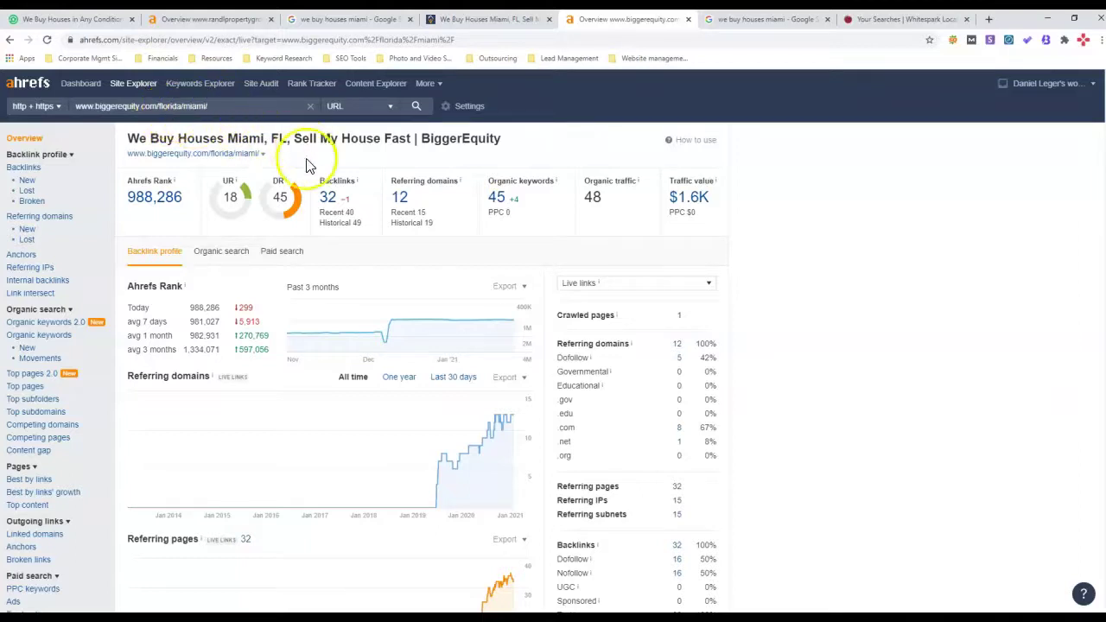
click(399, 208)
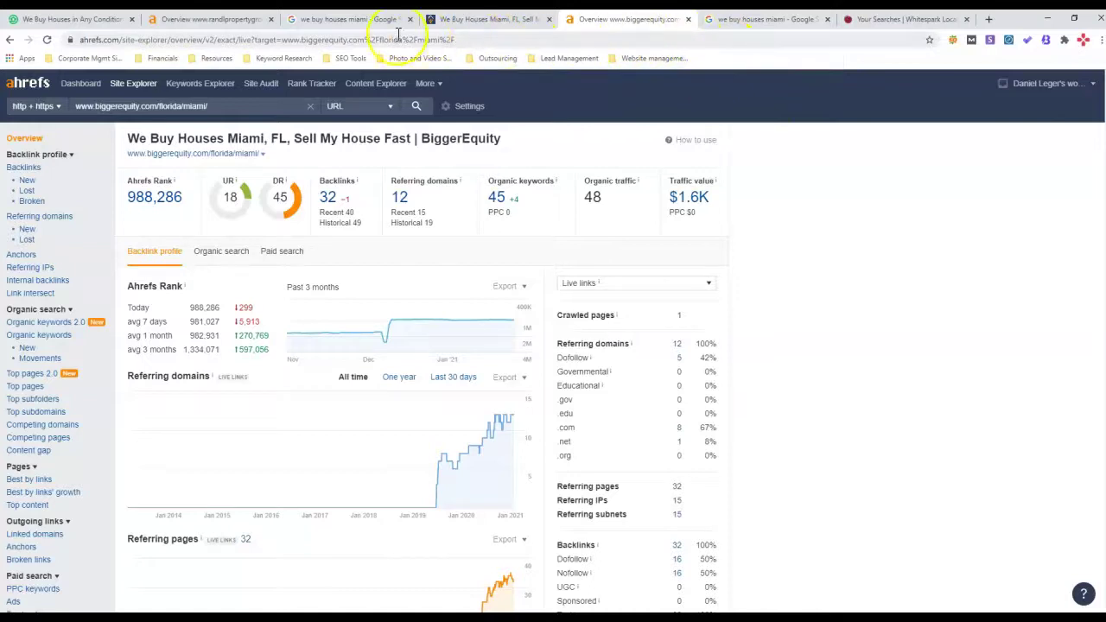
- Return to the 'we buy houses miami' results and open the We buy houses in South Florida map listing
click(360, 28)
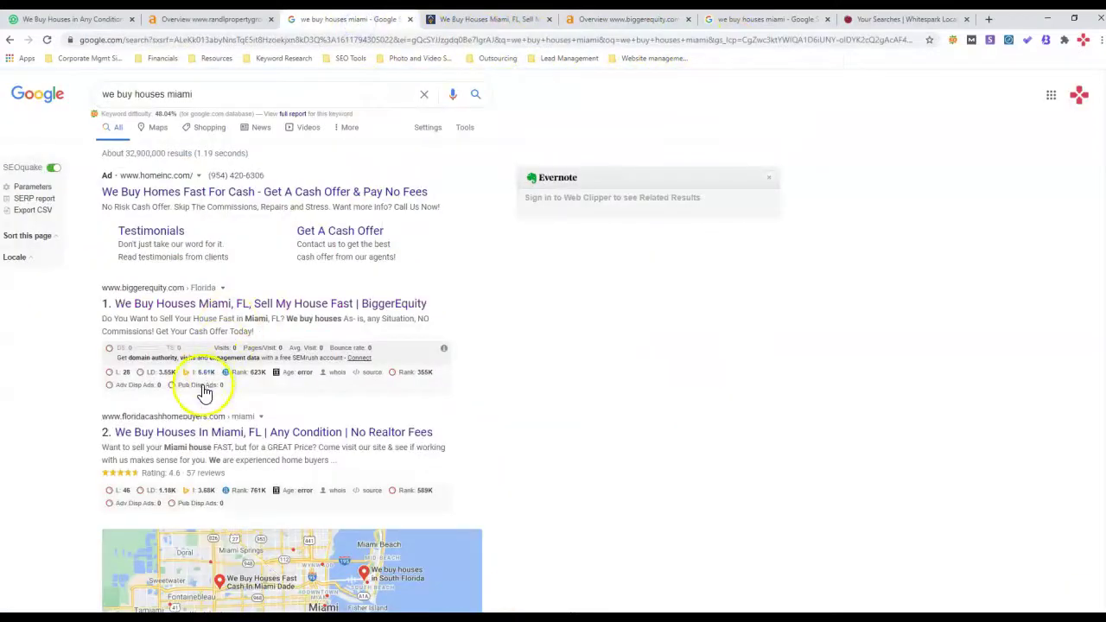
scroll(205, 388, down, 3)
scroll(130, 437, down, 2)
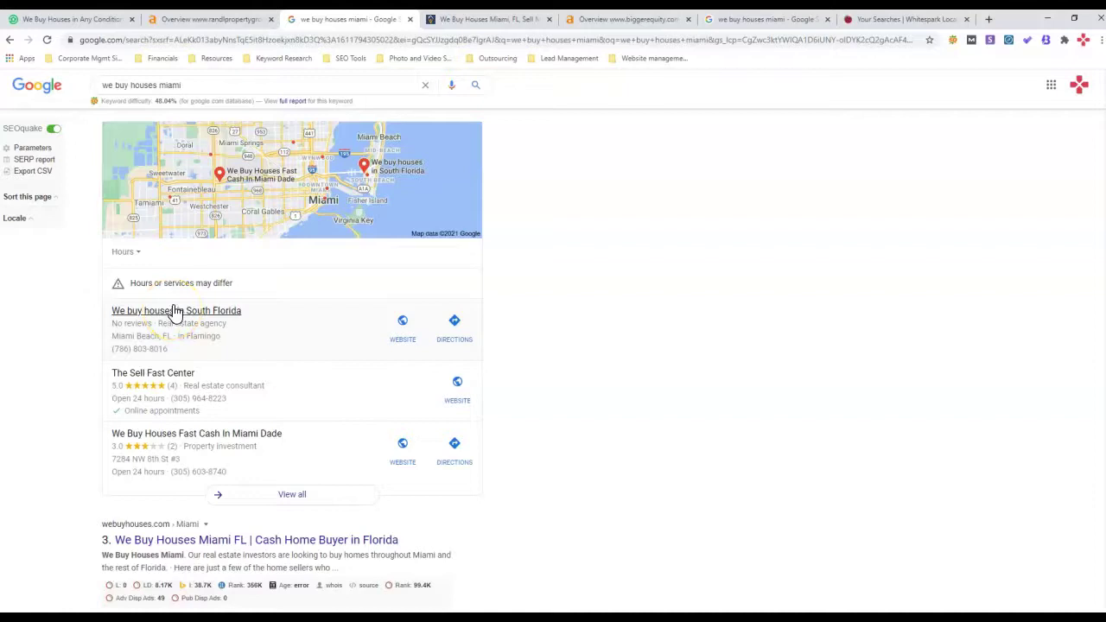
click(142, 319)
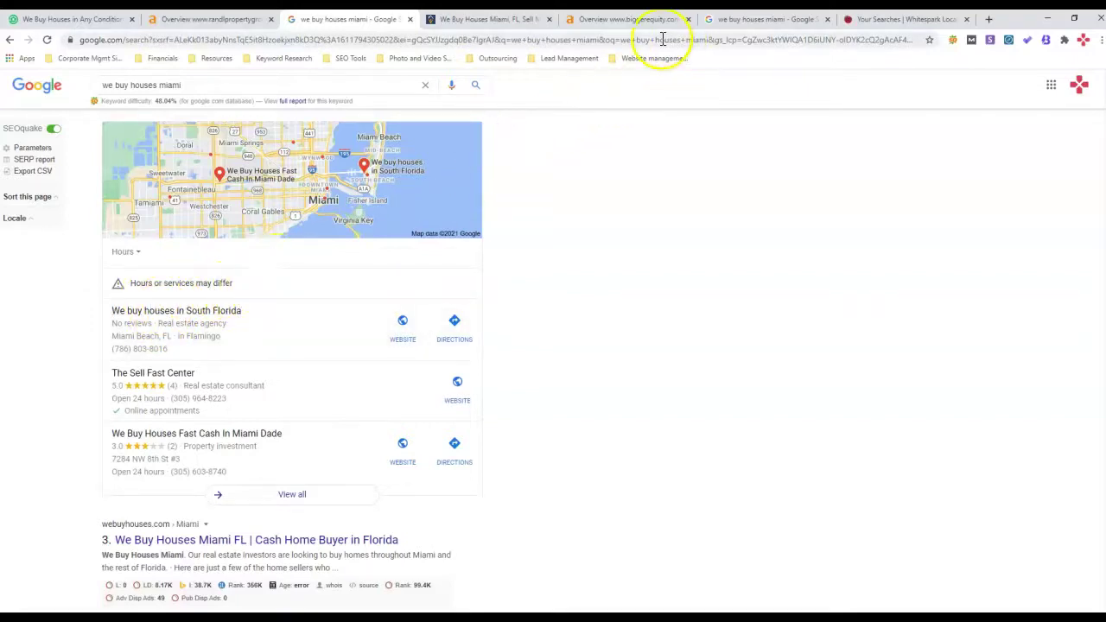
- Check the South Florida business's address and phone, then view Whitespark's saved citation searches
click(752, 19)
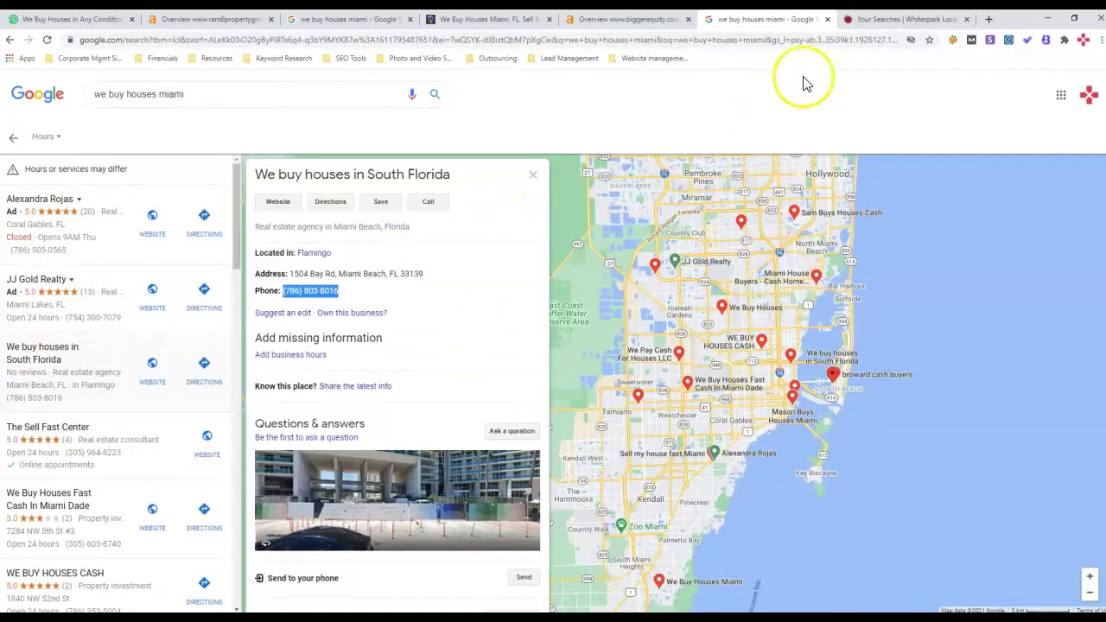
click(885, 23)
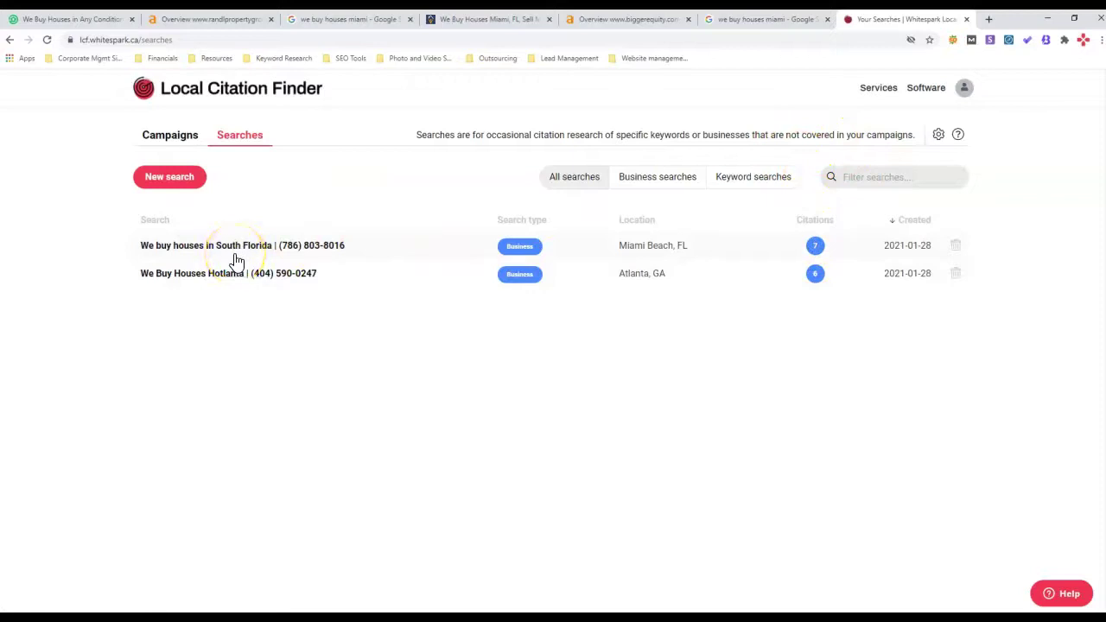
click(234, 257)
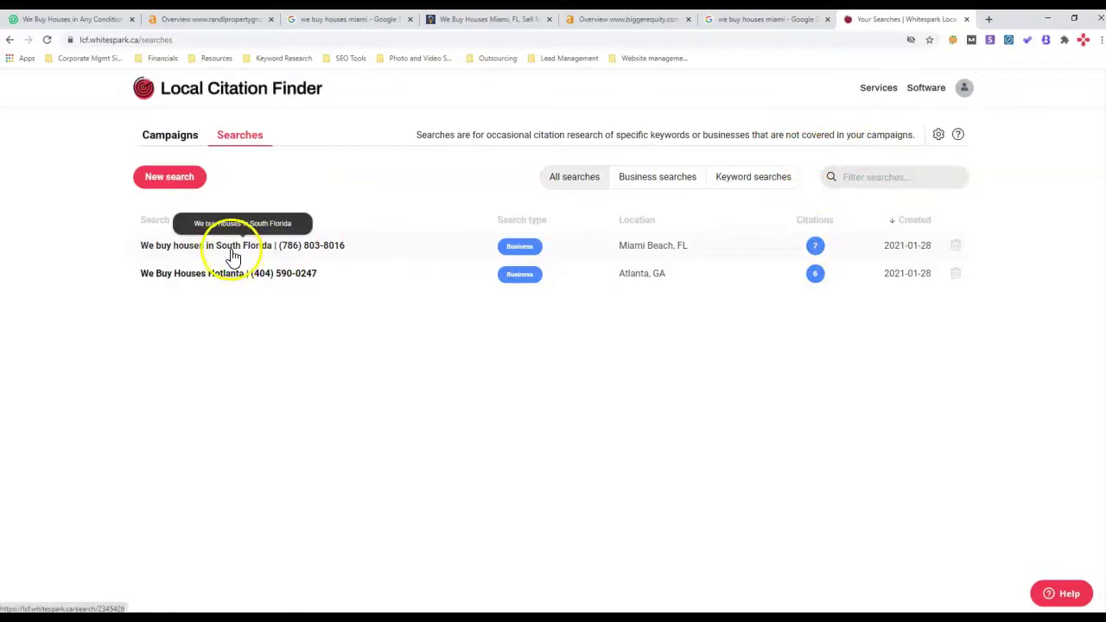